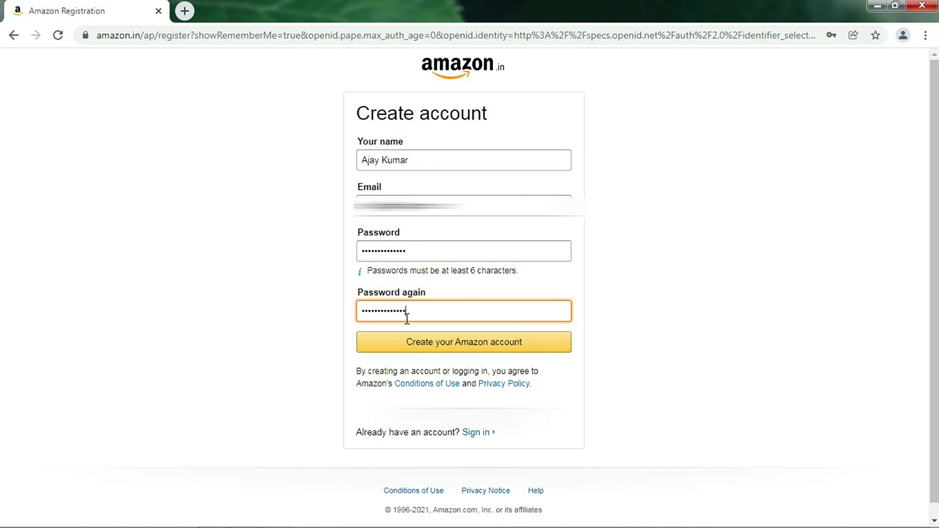
# Submit the completed Create account form to get an email verification code.
pyautogui.click(434, 349)
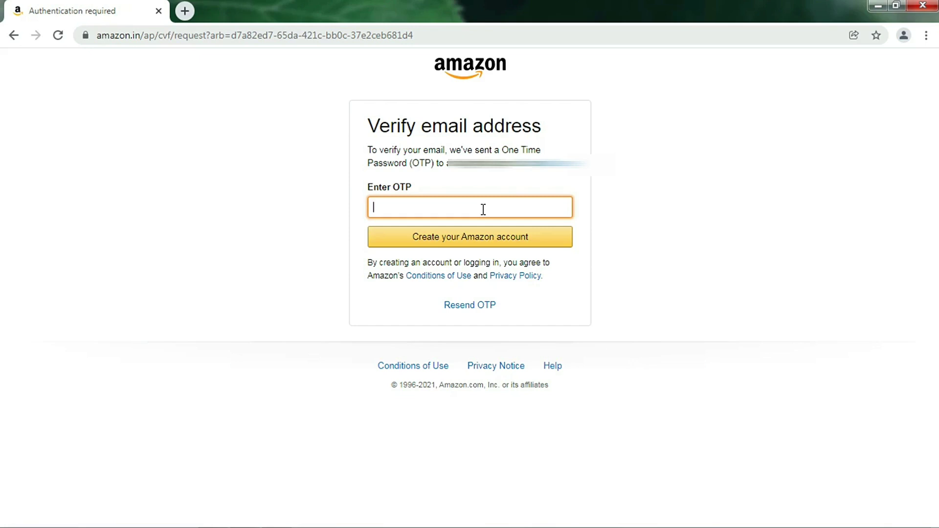
# Enter the emailed one-time code and confirm creation of the Amazon account.
pyautogui.click(479, 239)
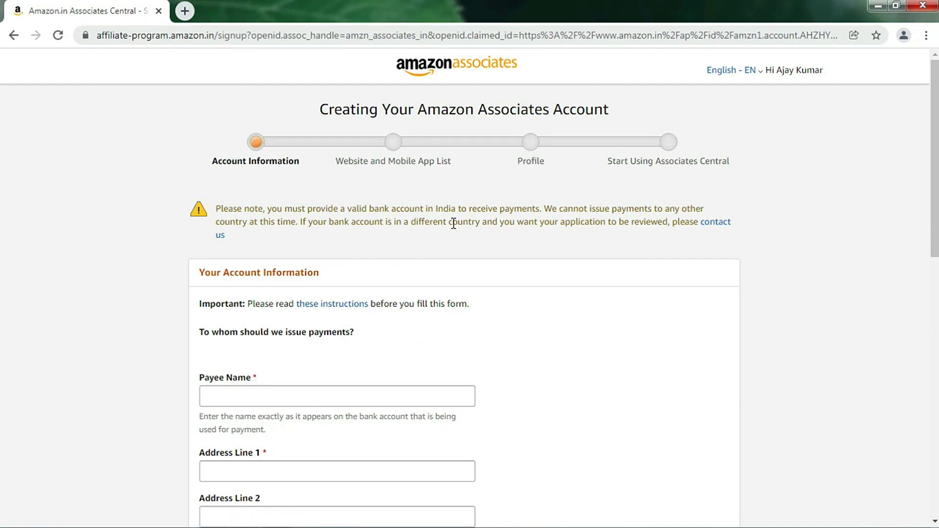
pyautogui.scroll(-7, 478, 313)
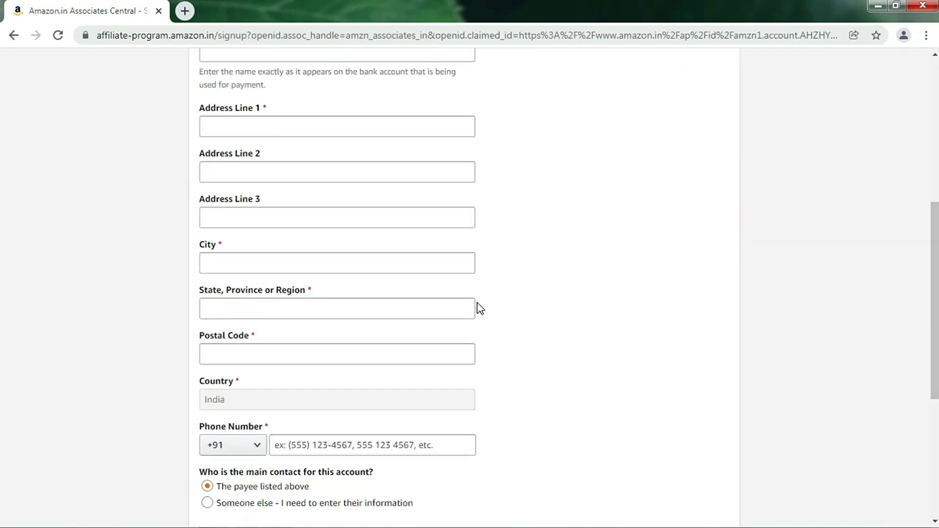
pyautogui.scroll(-3, 478, 308)
pyautogui.scroll(7, 466, 314)
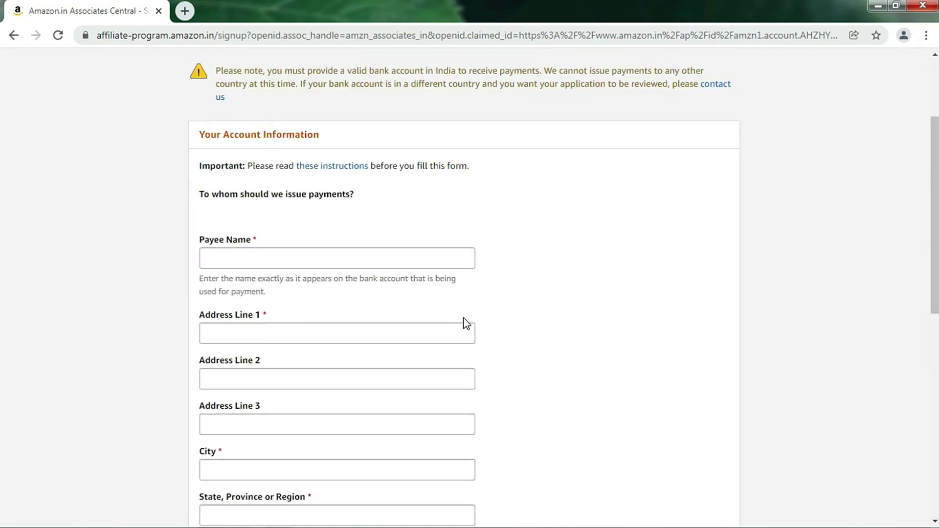
pyautogui.scroll(3, 466, 324)
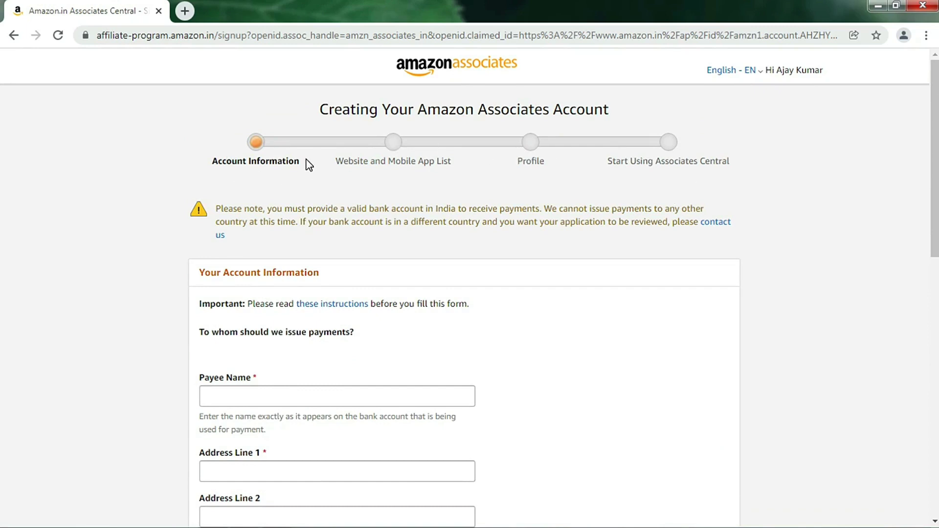
pyautogui.scroll(-1, 300, 342)
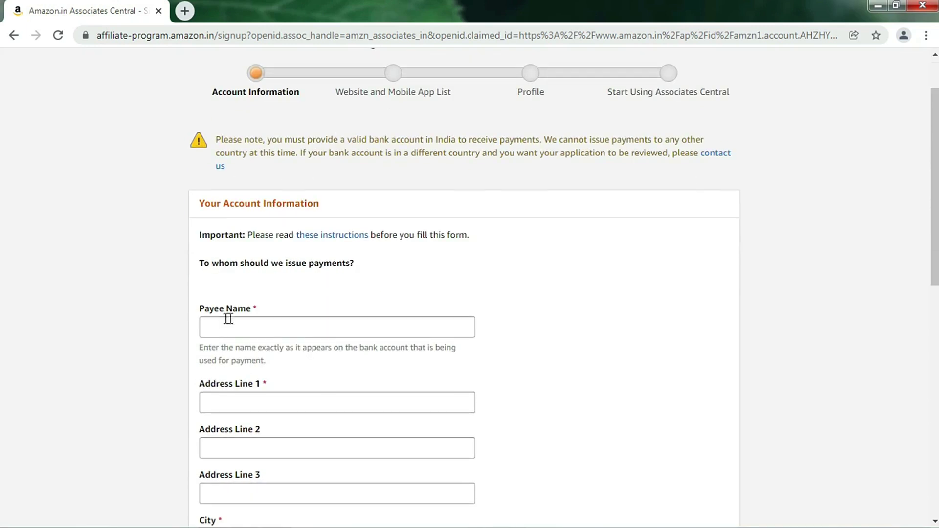
pyautogui.scroll(-1, 276, 322)
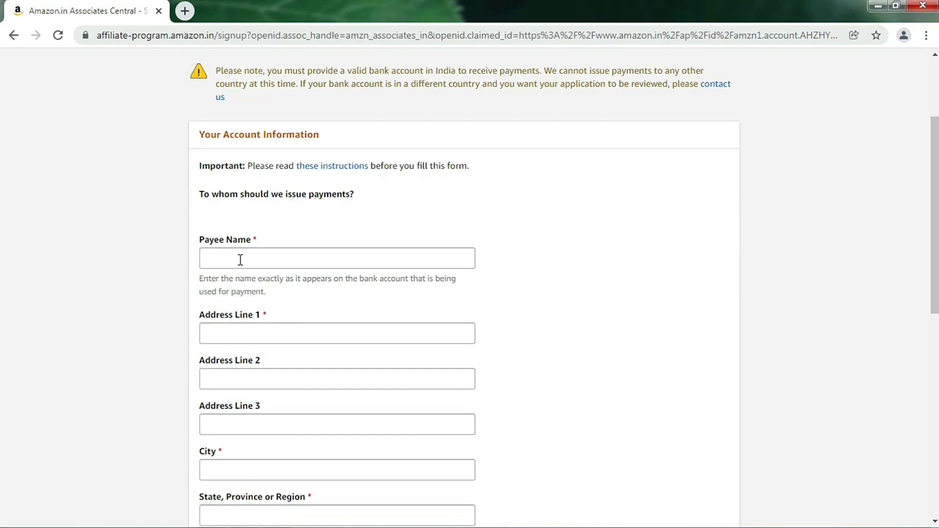
pyautogui.scroll(2, 335, 364)
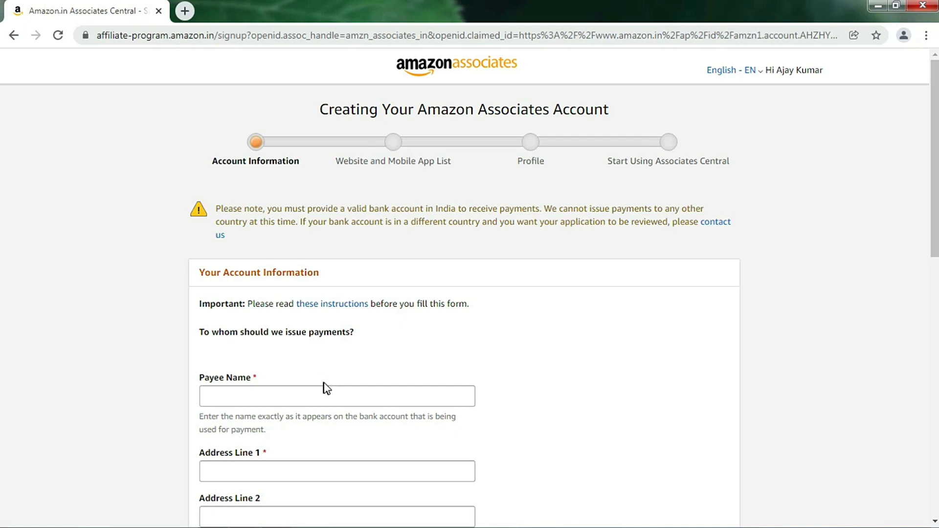
pyautogui.click(268, 394)
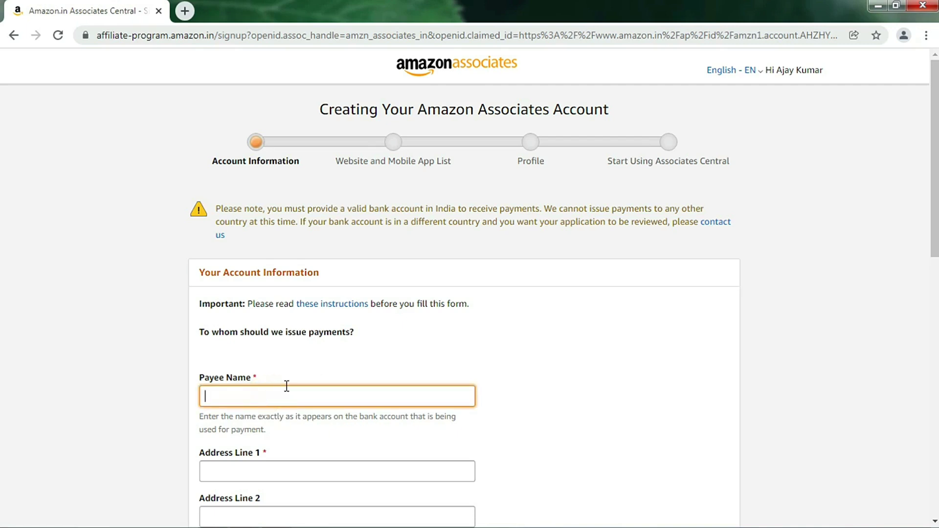
pyautogui.scroll(-1, 287, 386)
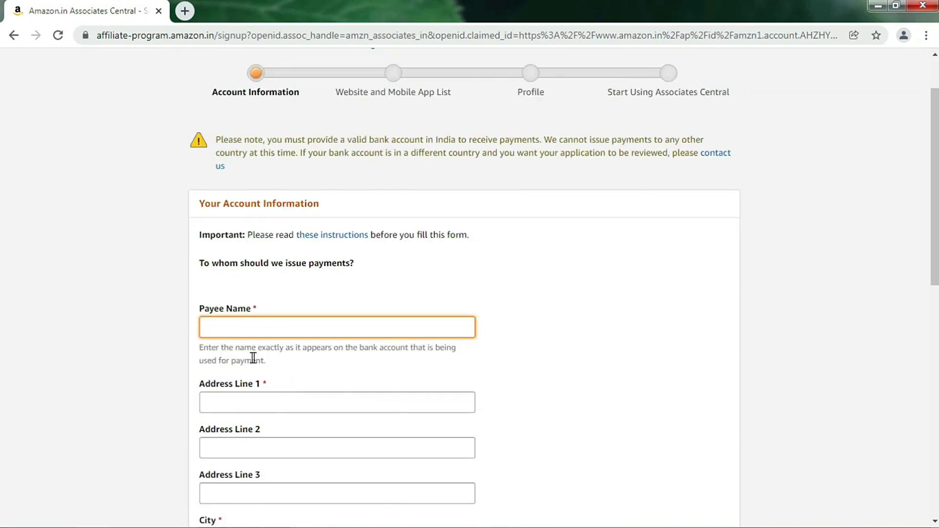
pyautogui.moveTo(201, 348); pyautogui.dragTo(279, 367)
pyautogui.click(201, 348)
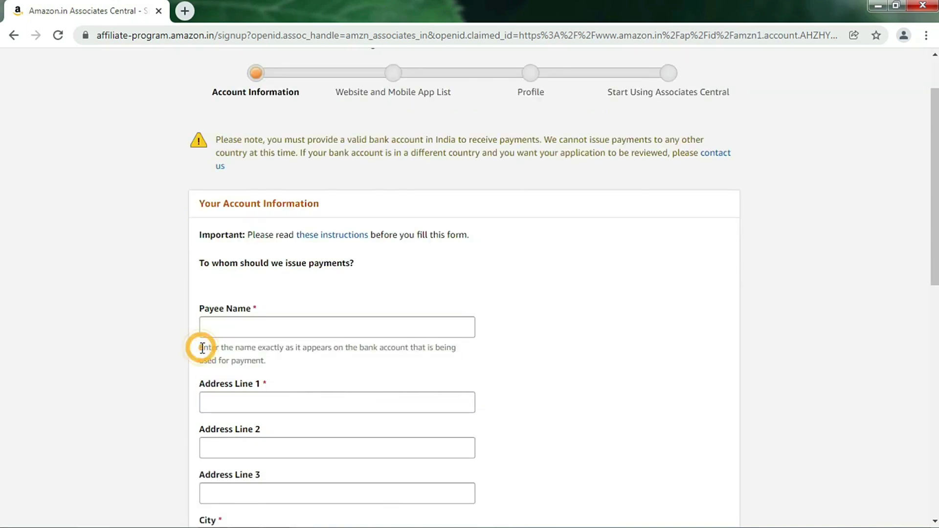
pyautogui.moveTo(201, 348); pyautogui.dragTo(290, 365)
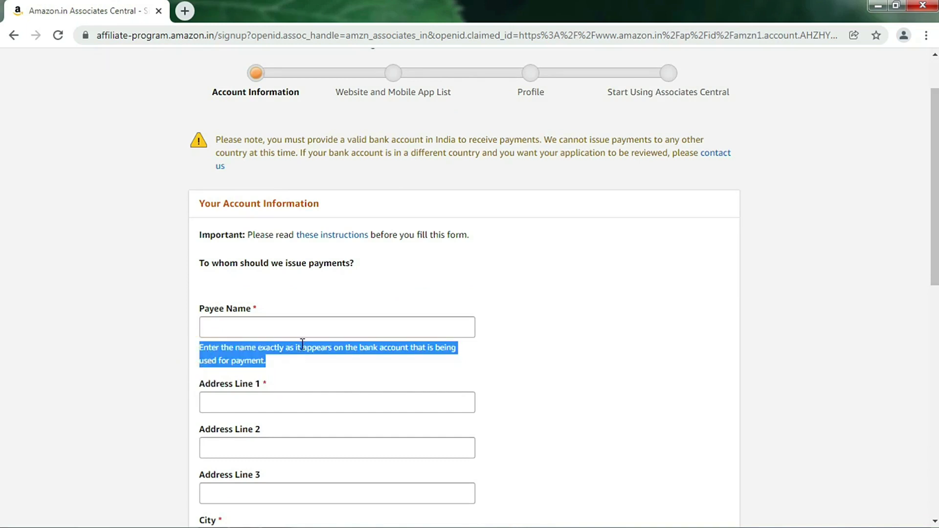
pyautogui.click(287, 330)
pyautogui.scroll(-3, 288, 337)
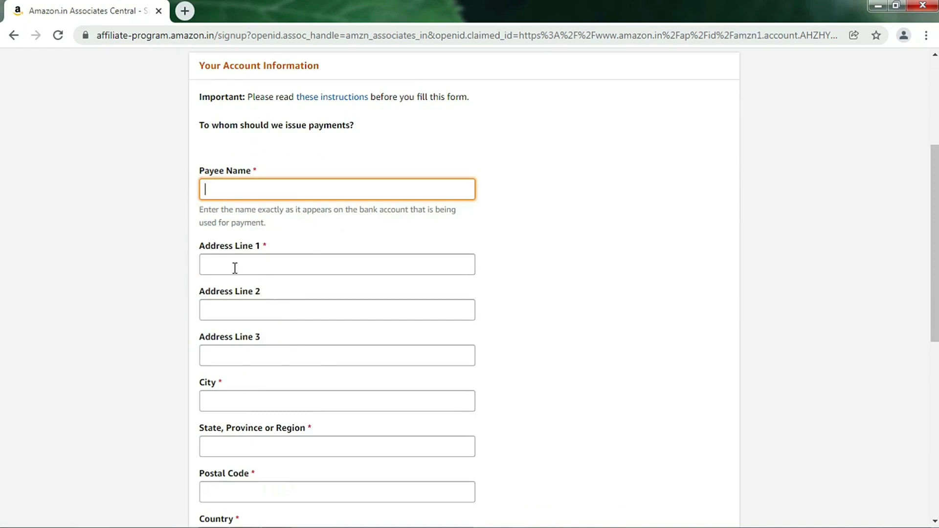
pyautogui.click(252, 264)
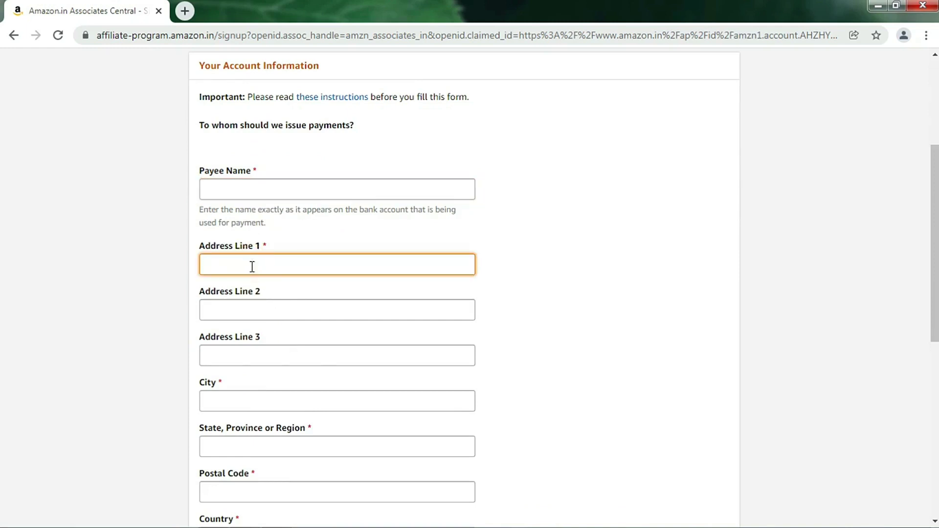
pyautogui.scroll(-2, 261, 273)
pyautogui.click(228, 329)
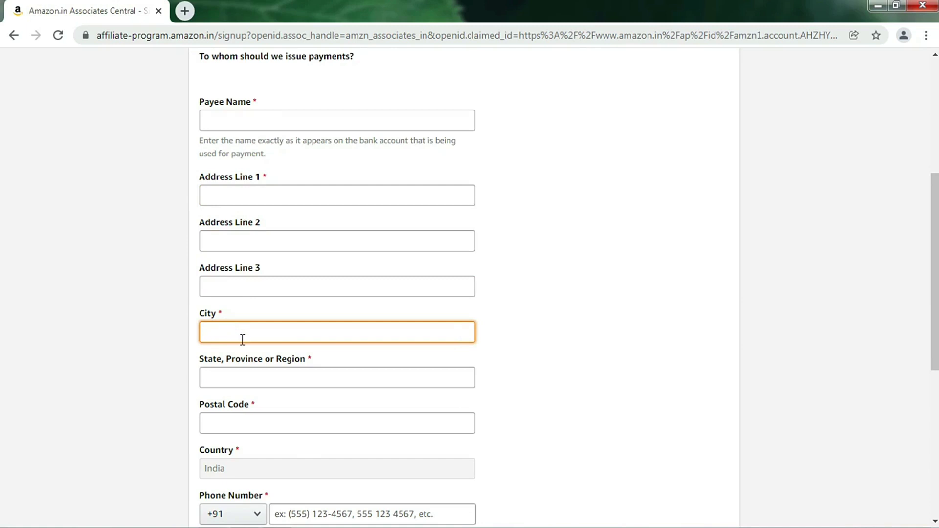
pyautogui.scroll(-1, 247, 342)
pyautogui.scroll(-1, 247, 342)
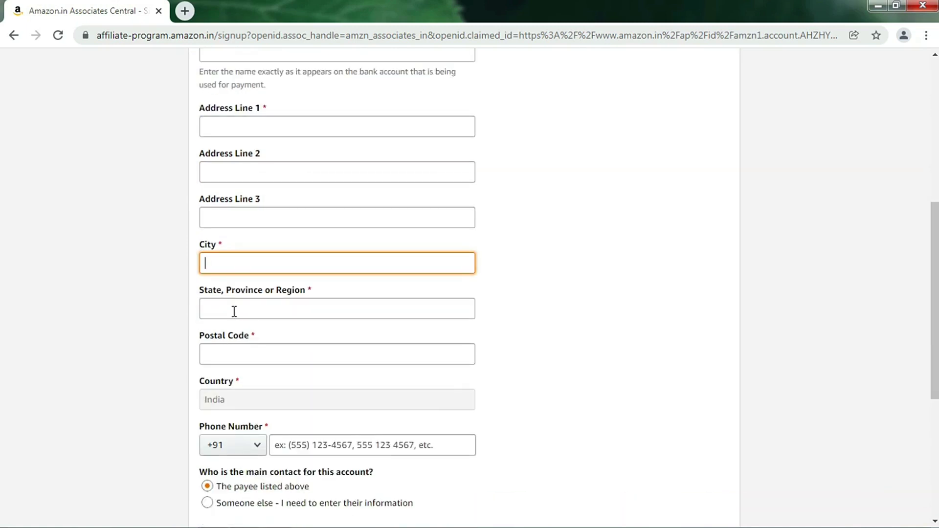
pyautogui.scroll(-1, 253, 309)
pyautogui.click(232, 242)
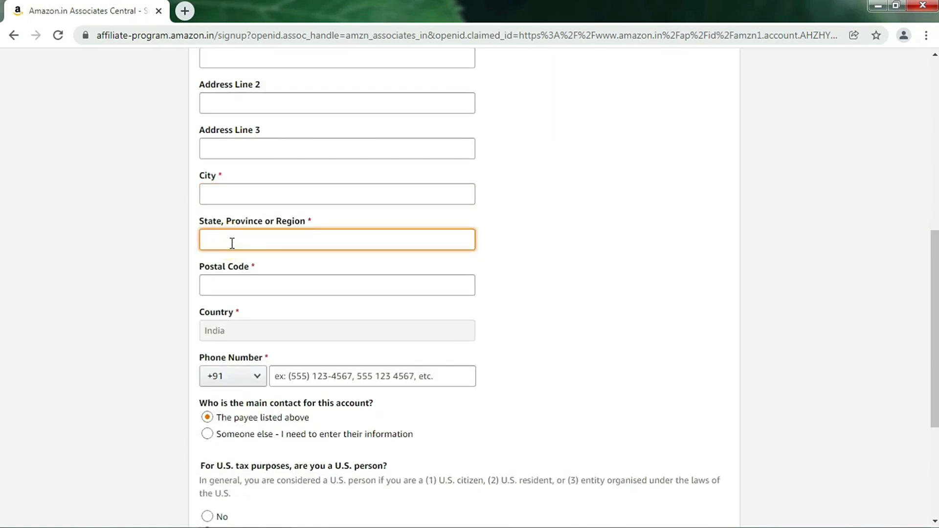
pyautogui.click(243, 287)
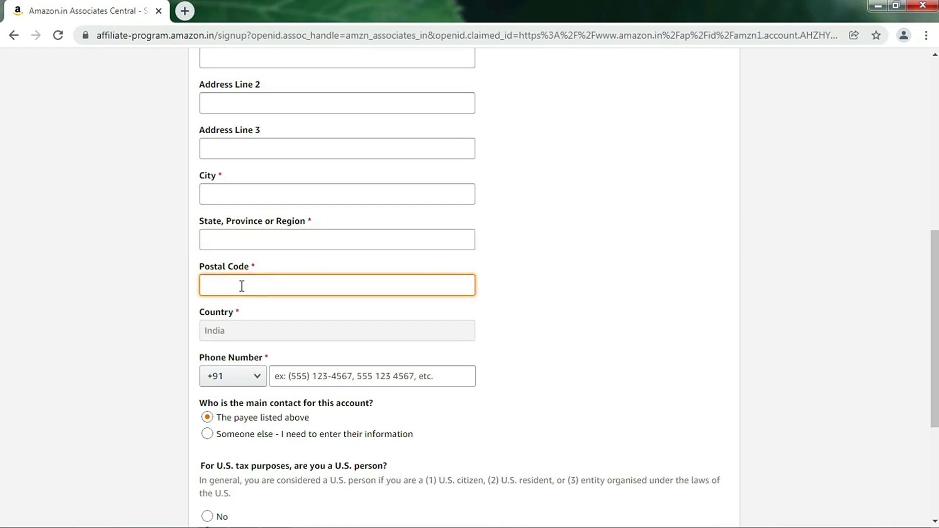
pyautogui.scroll(-1, 242, 286)
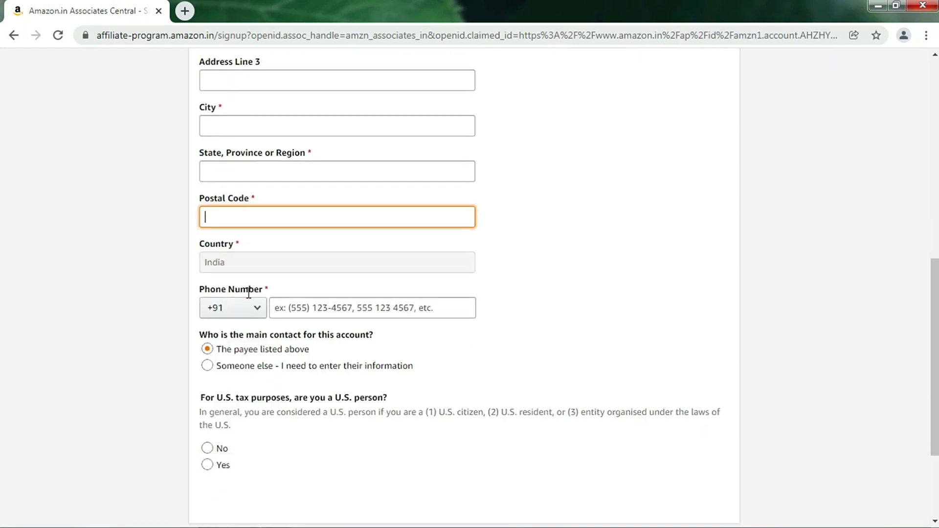
pyautogui.click(328, 309)
# Answer No to 'Are you a U.S. person?' and submit the account information with Next.
pyautogui.scroll(-1, 342, 306)
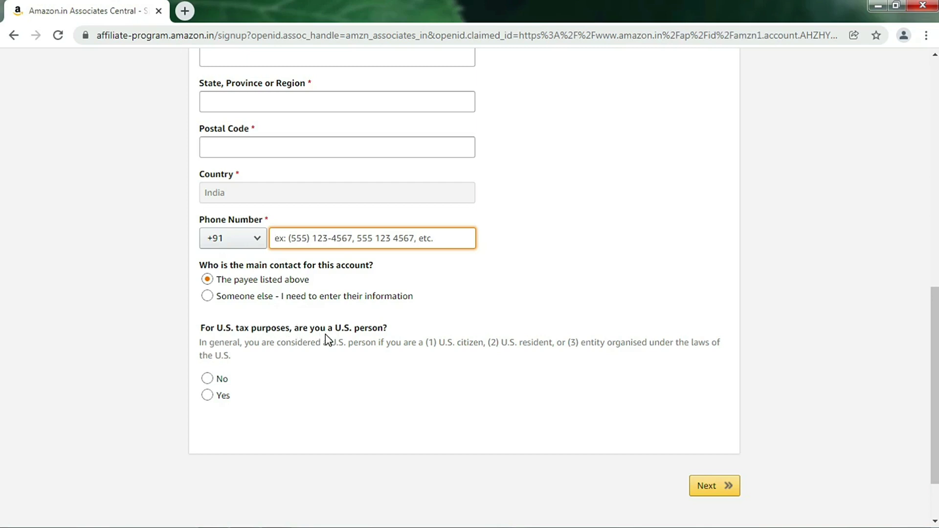
pyautogui.click(207, 379)
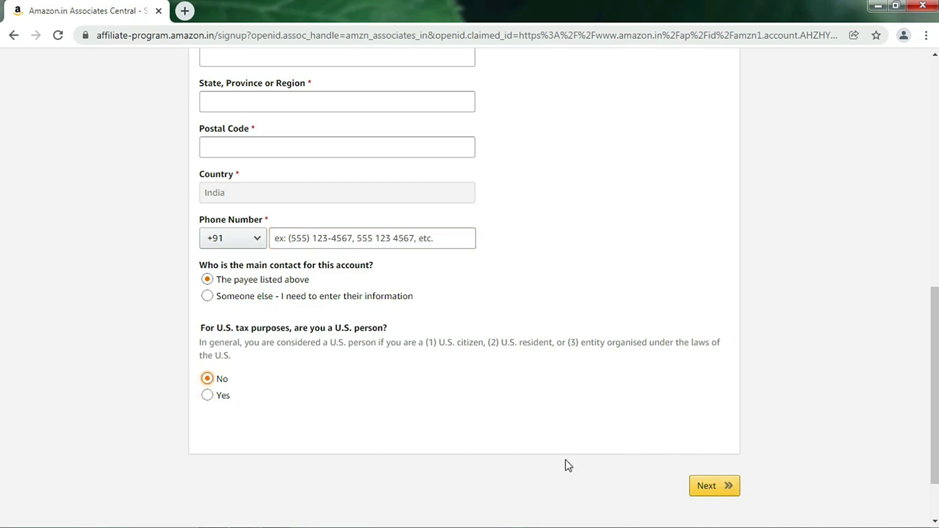
pyautogui.scroll(8, 335, 228)
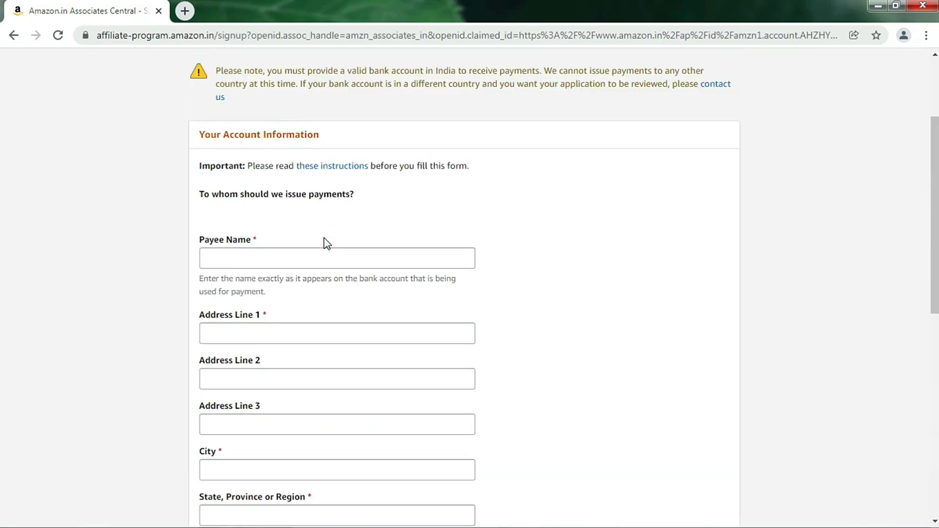
pyautogui.click(287, 258)
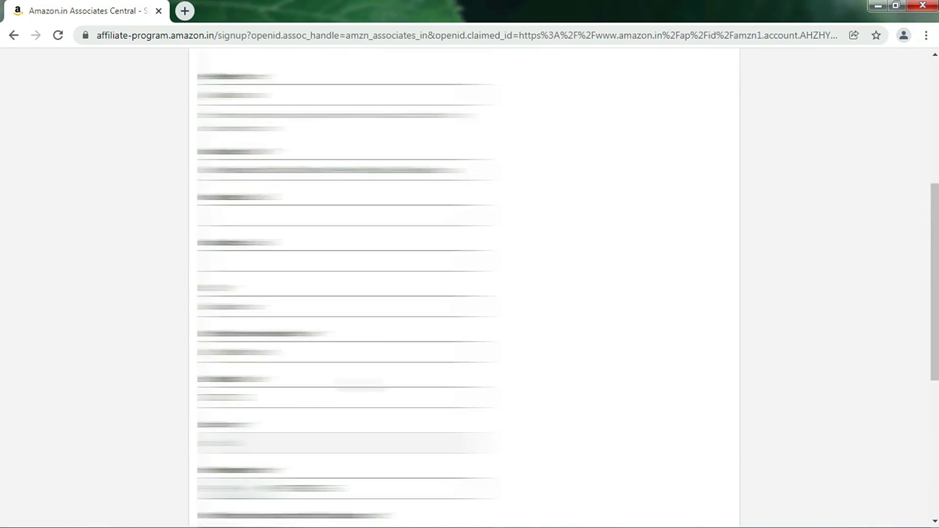
pyautogui.scroll(-7, 677, 467)
pyautogui.click(706, 417)
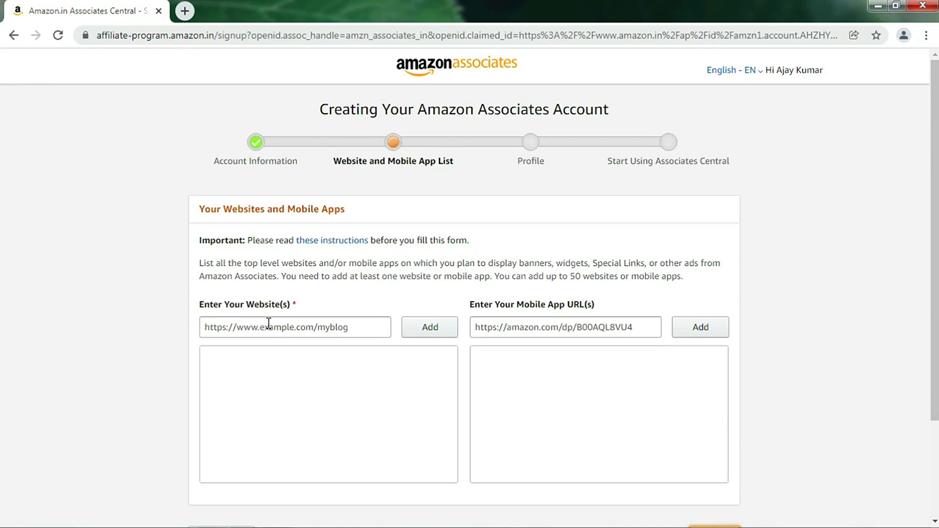
# Open a new browser tab to look up the YouTube channel.
pyautogui.click(344, 326)
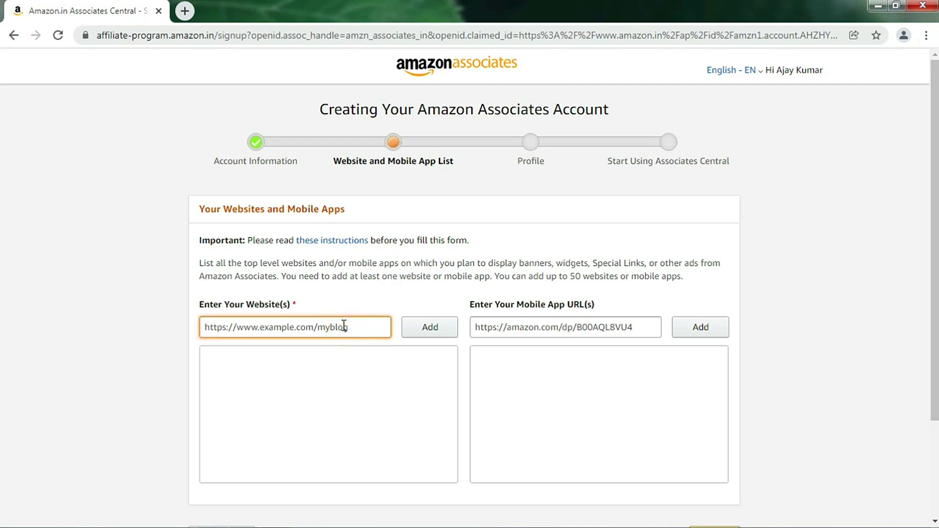
pyautogui.click(323, 365)
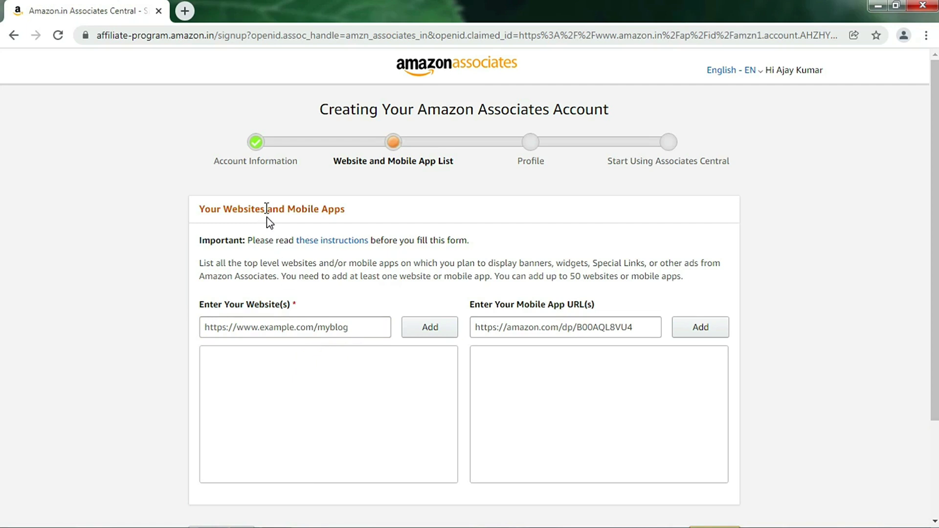
pyautogui.click(185, 10)
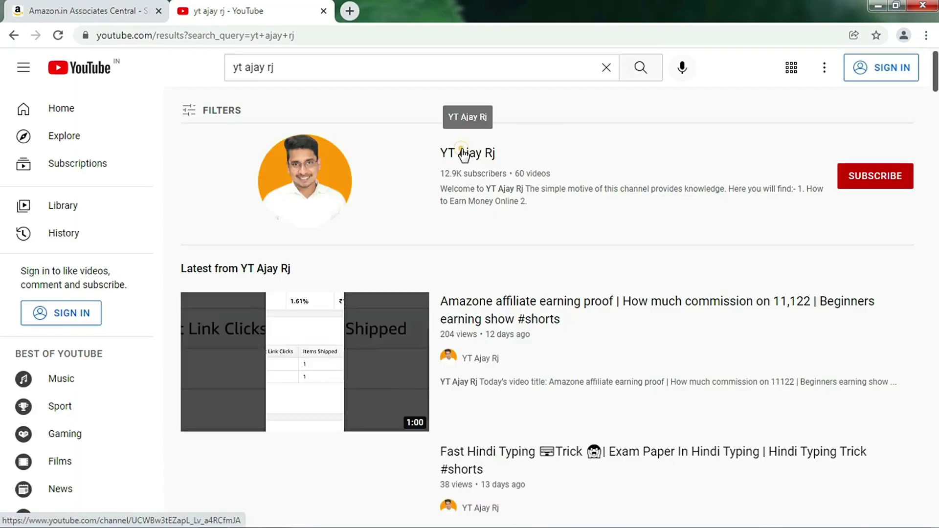
# Copy the YouTube channel page's address and paste it into the Associates Website field.
pyautogui.click(465, 154)
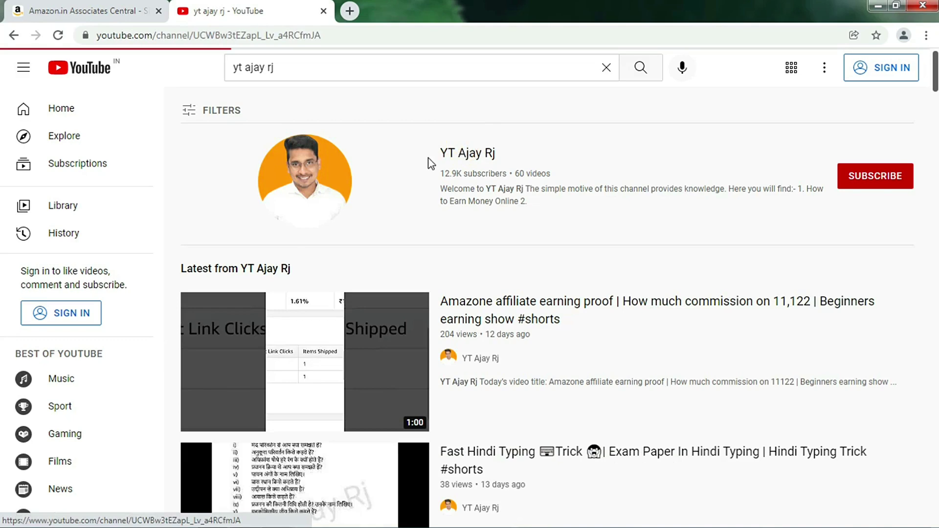
pyautogui.click(228, 34)
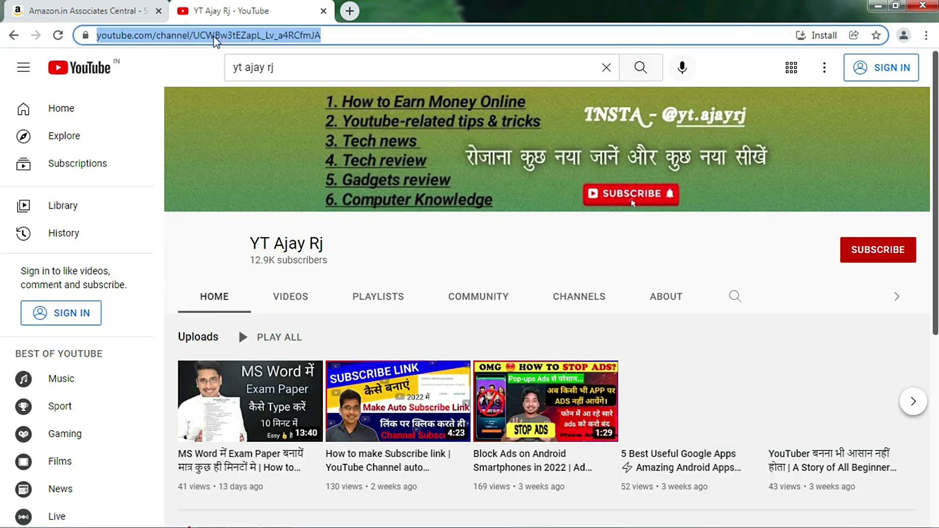
pyautogui.rightClick(214, 36)
pyautogui.click(248, 88)
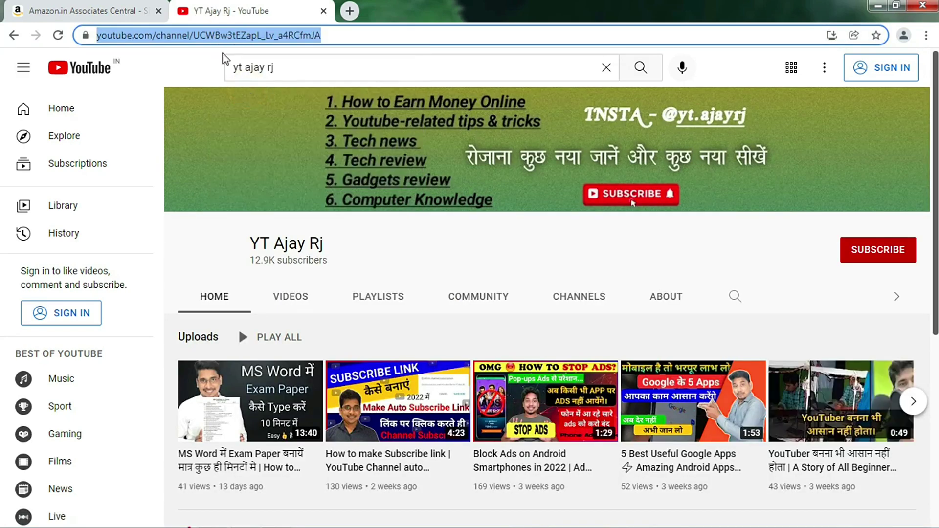
pyautogui.click(84, 10)
pyautogui.click(322, 333)
pyautogui.hotkey('ctrl', 'v')
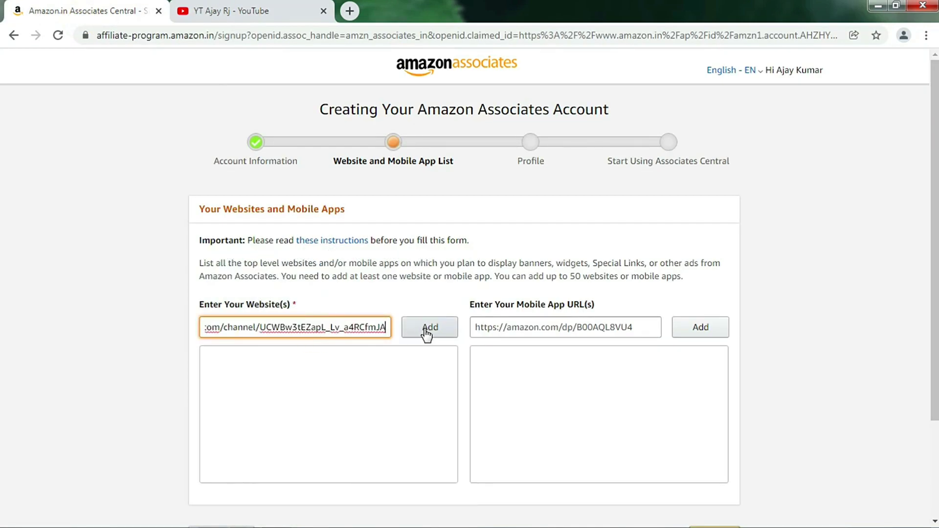
# Add the pasted channel address to the website list and proceed with Next.
pyautogui.click(426, 335)
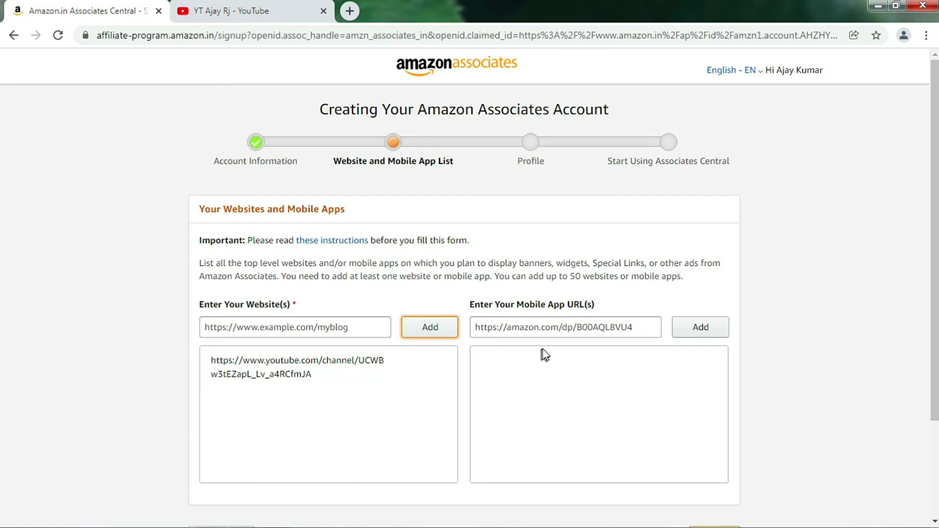
pyautogui.scroll(-3, 615, 328)
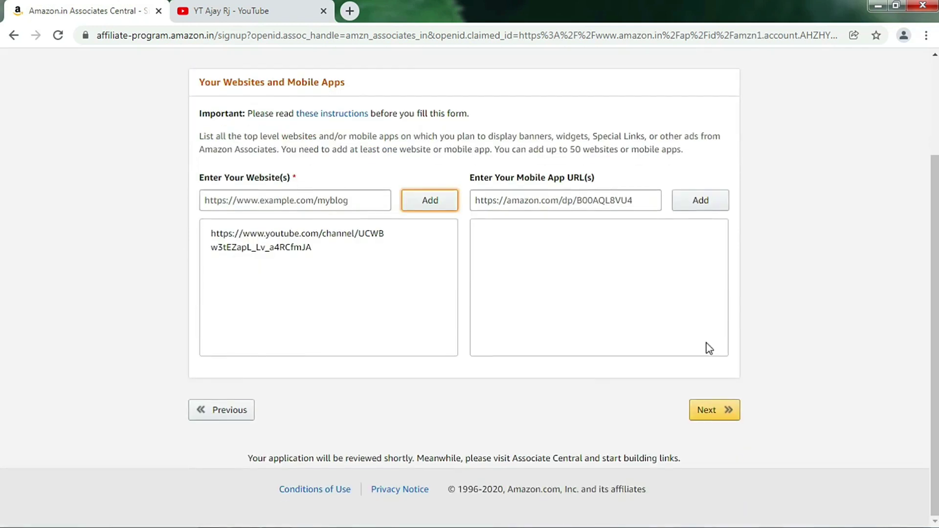
pyautogui.click(715, 417)
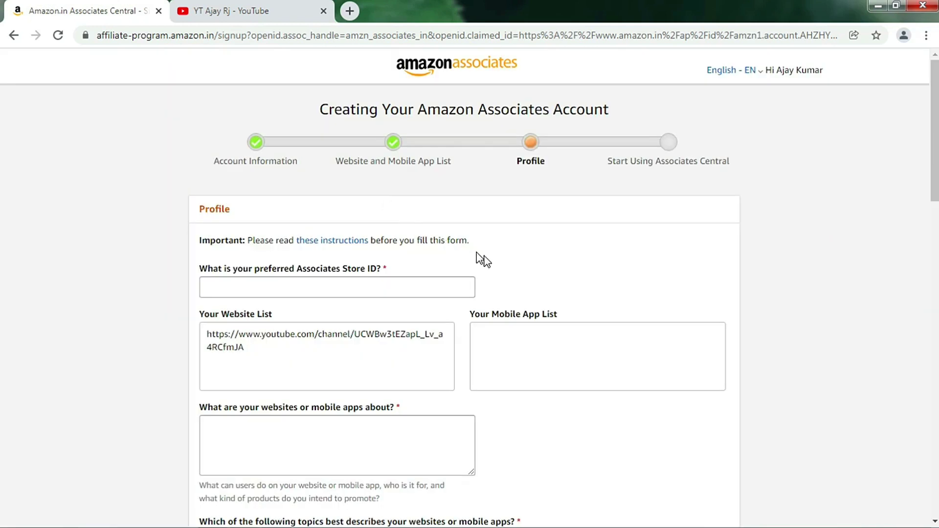
# Type the preferred Associates Store ID into the Profile form.
pyautogui.scroll(-1, 489, 262)
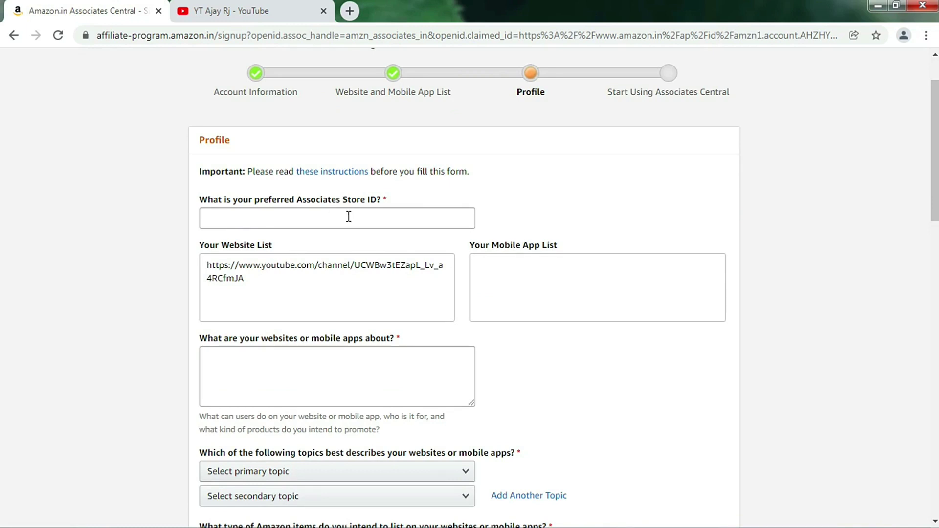
pyautogui.click(329, 218)
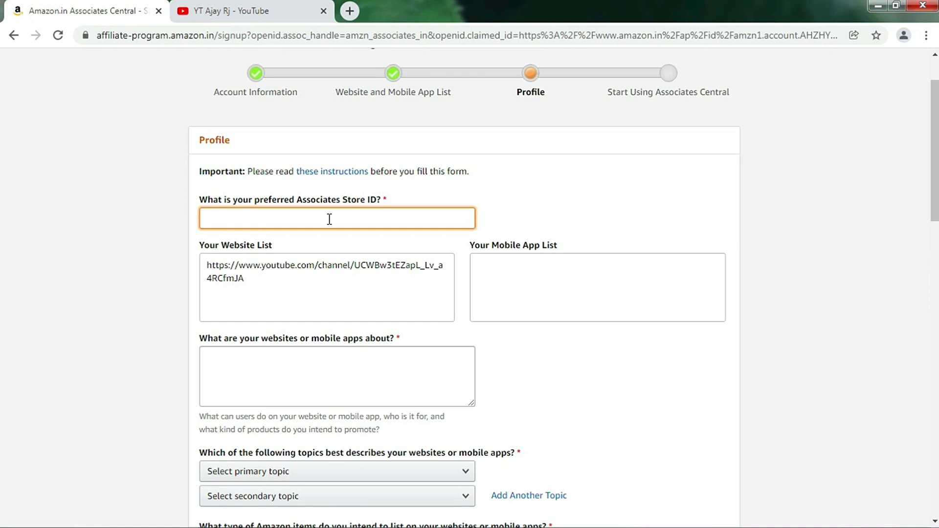
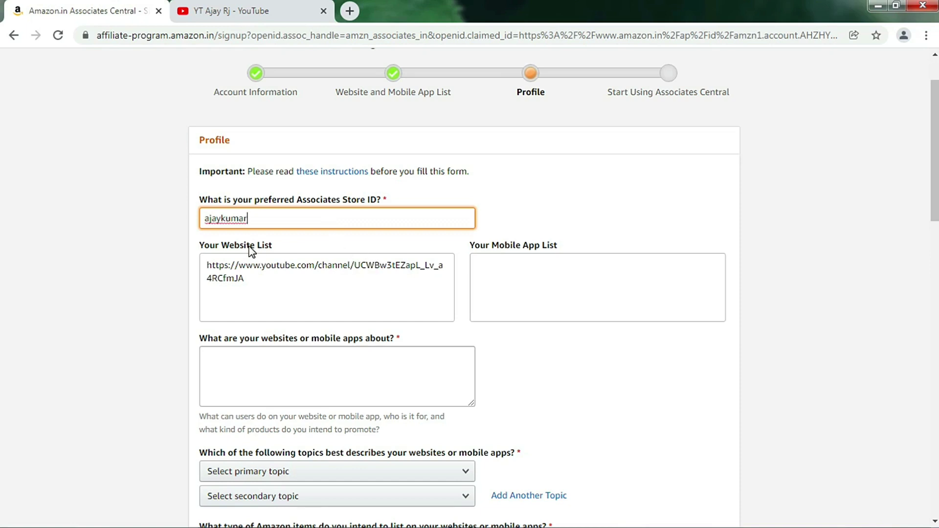
pyautogui.scroll(-1, 329, 260)
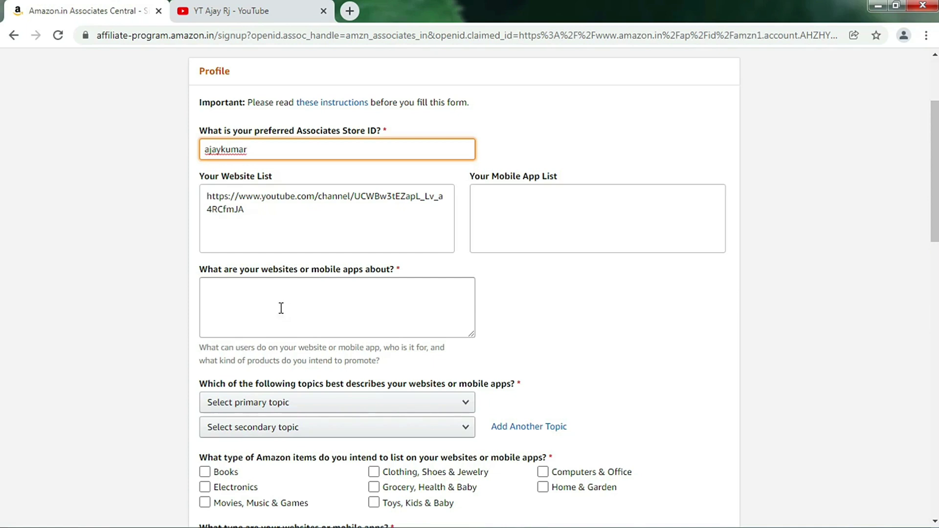
# Copy the prepared description from the sticky note into the 'What are your websites about?' box.
pyautogui.moveTo(269, 527)
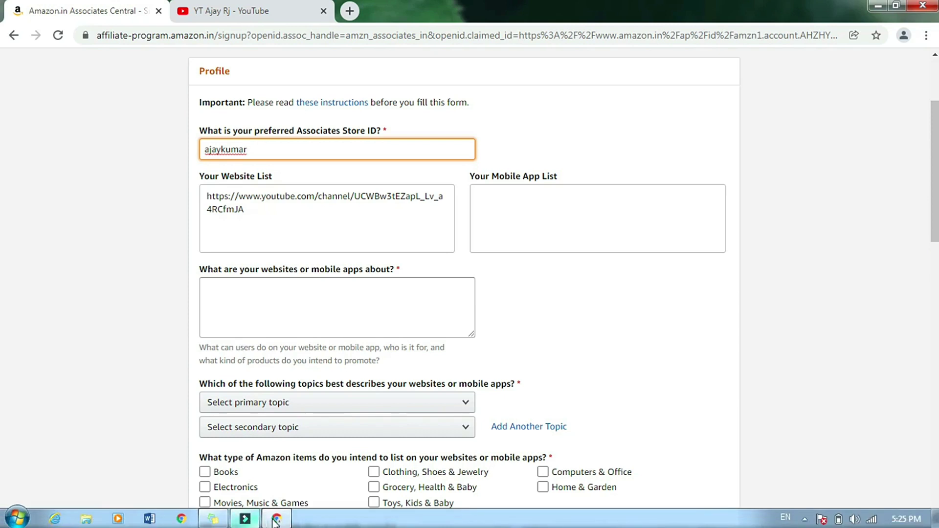
pyautogui.click(218, 522)
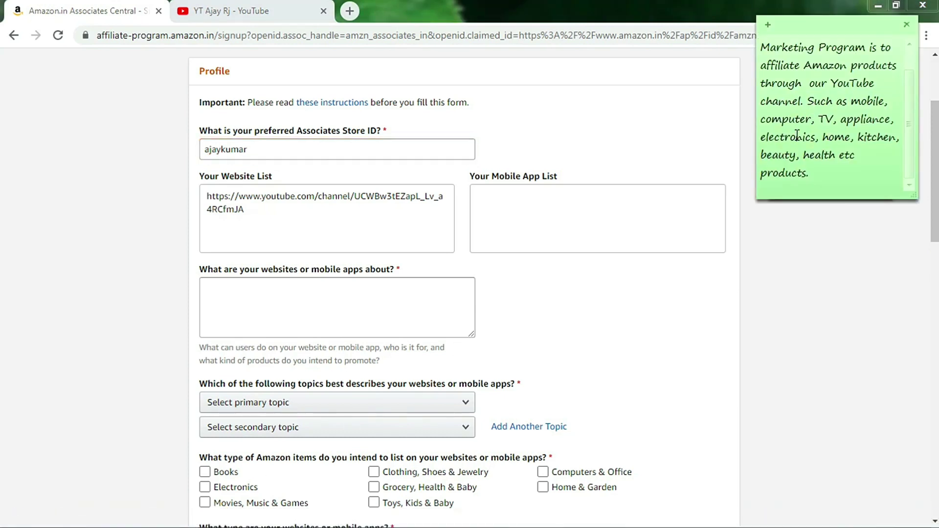
pyautogui.hotkey('ctrl', 'a')
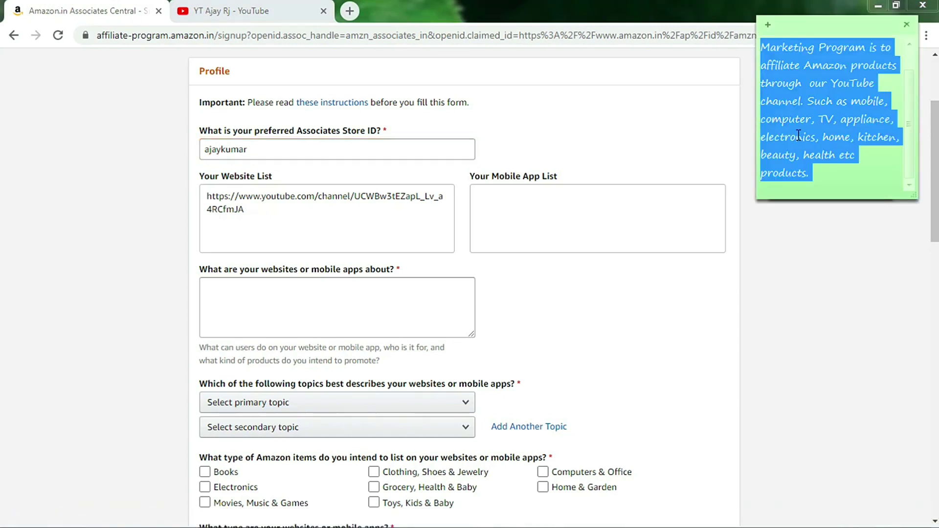
pyautogui.click(236, 288)
pyautogui.hotkey('ctrl', 'v')
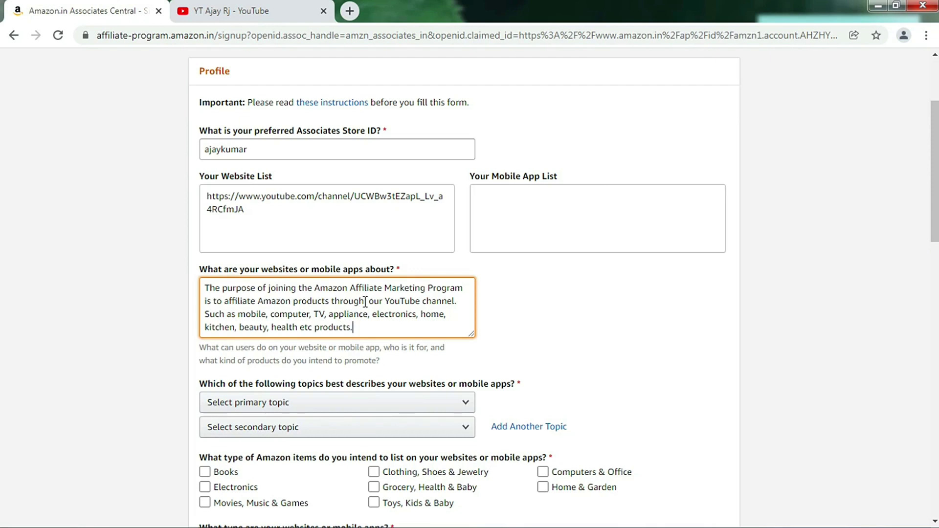
pyautogui.scroll(-8, 366, 318)
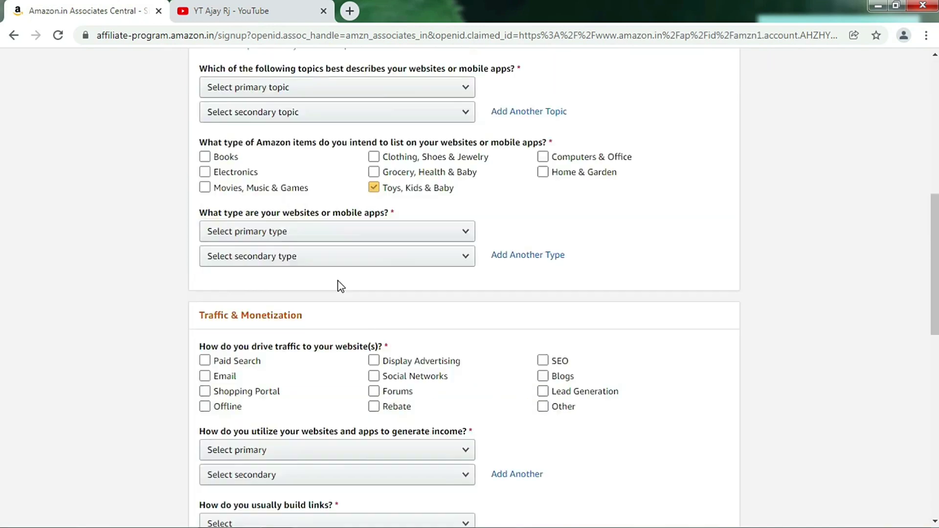
pyautogui.scroll(10, 363, 348)
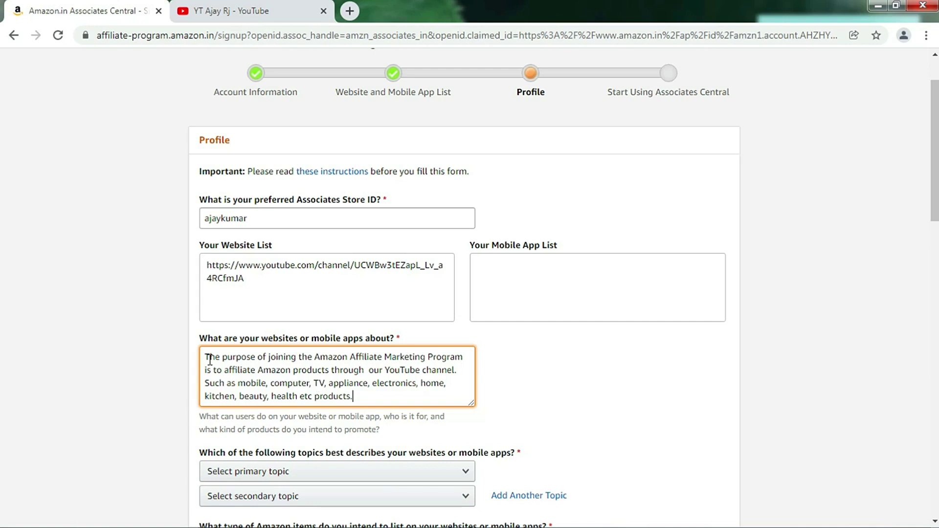
# Set the primary topic to Education/ School /Reference/News.
pyautogui.moveTo(205, 356); pyautogui.dragTo(391, 413)
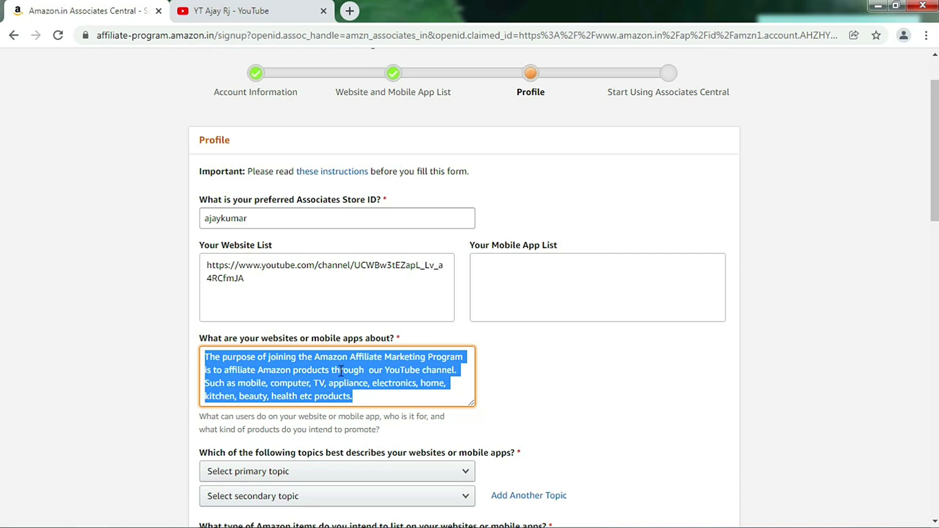
pyautogui.click(392, 384)
pyautogui.scroll(-3, 391, 384)
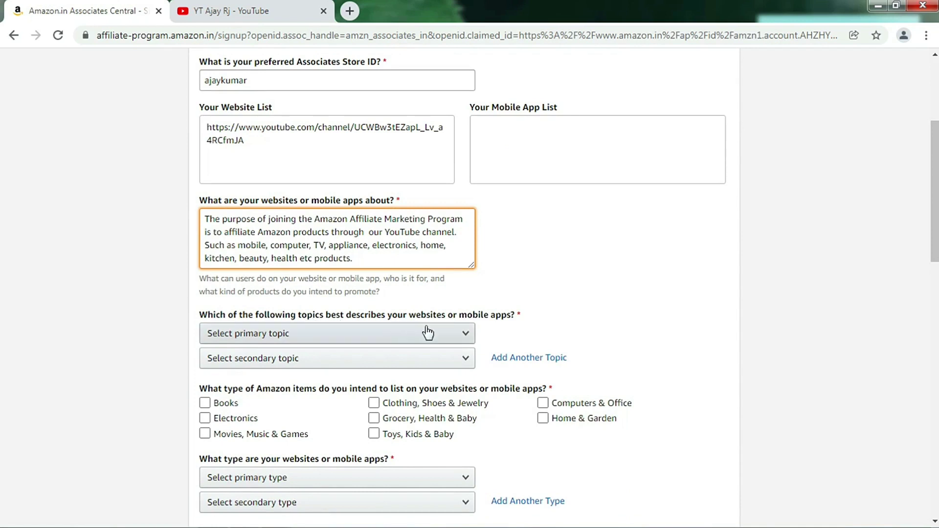
pyautogui.click(381, 333)
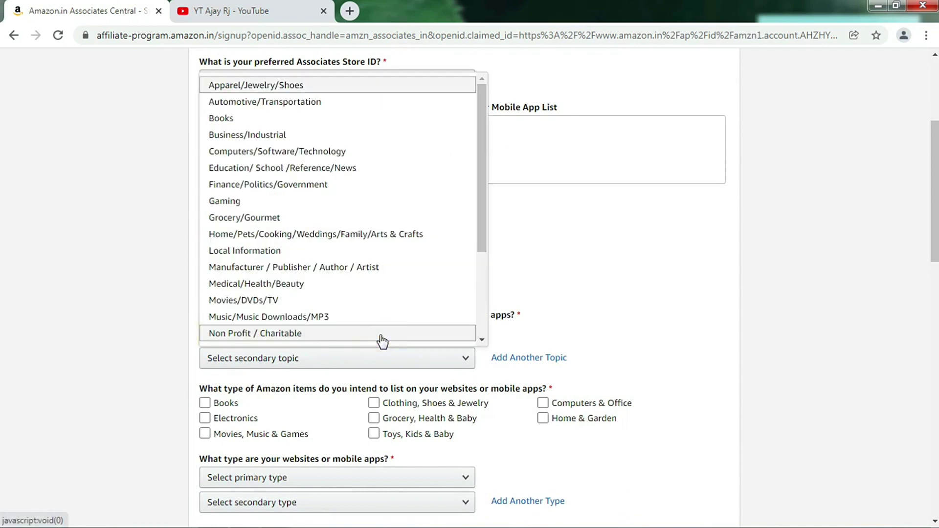
pyautogui.scroll(-3, 262, 313)
pyautogui.scroll(3, 262, 310)
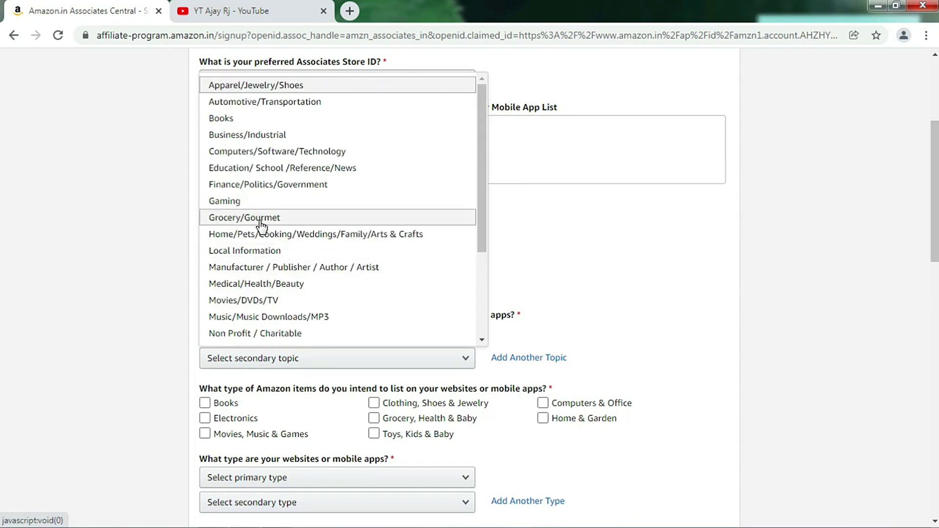
pyautogui.scroll(-3, 263, 269)
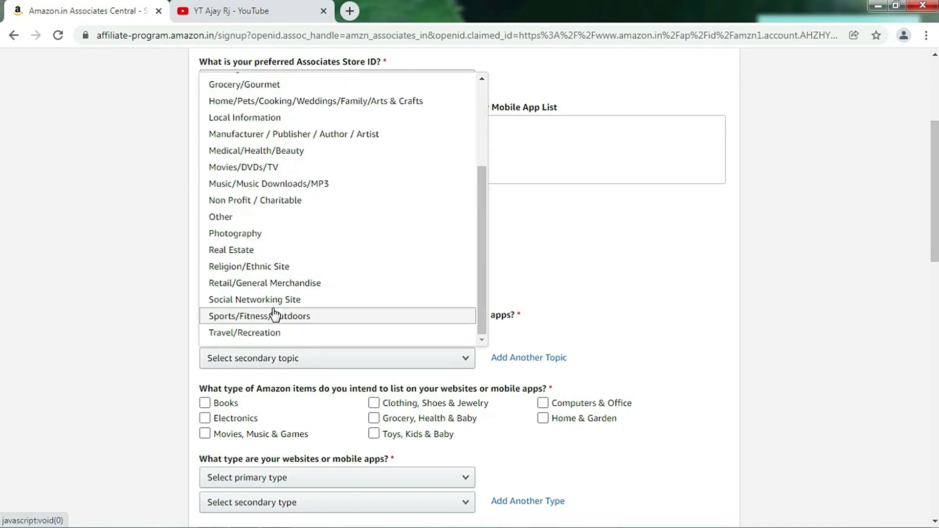
pyautogui.scroll(3, 279, 302)
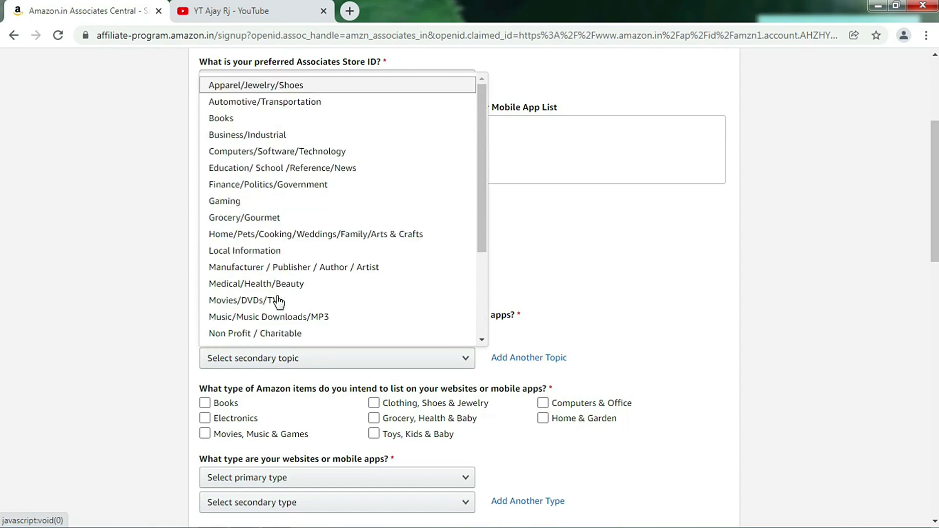
pyautogui.click(261, 171)
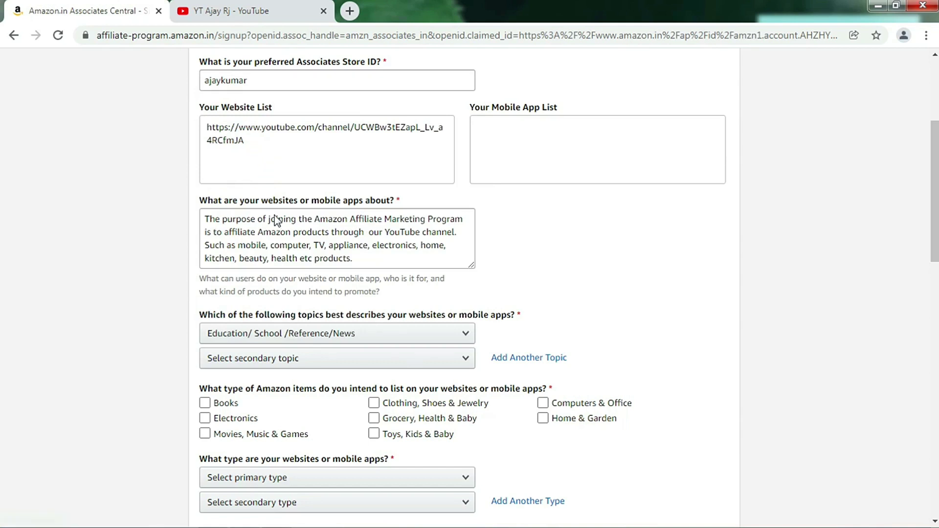
pyautogui.click(255, 339)
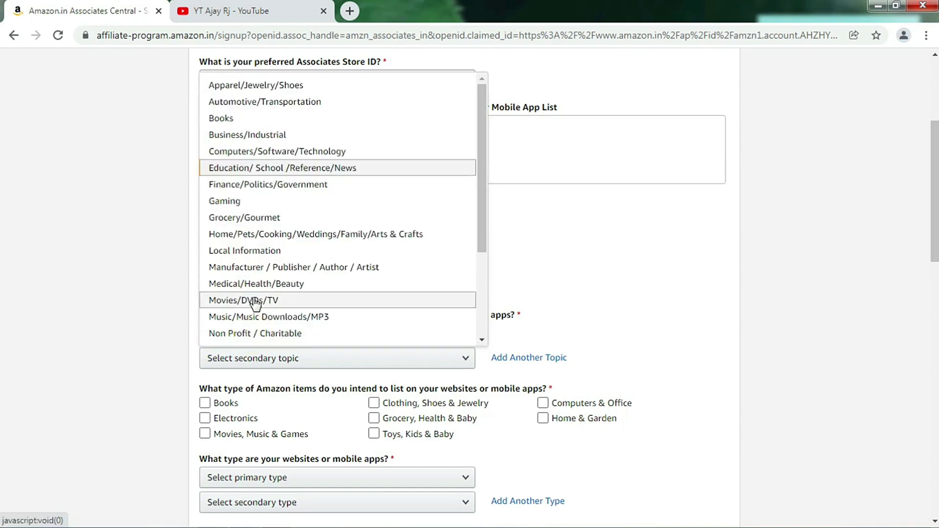
pyautogui.scroll(-3, 255, 304)
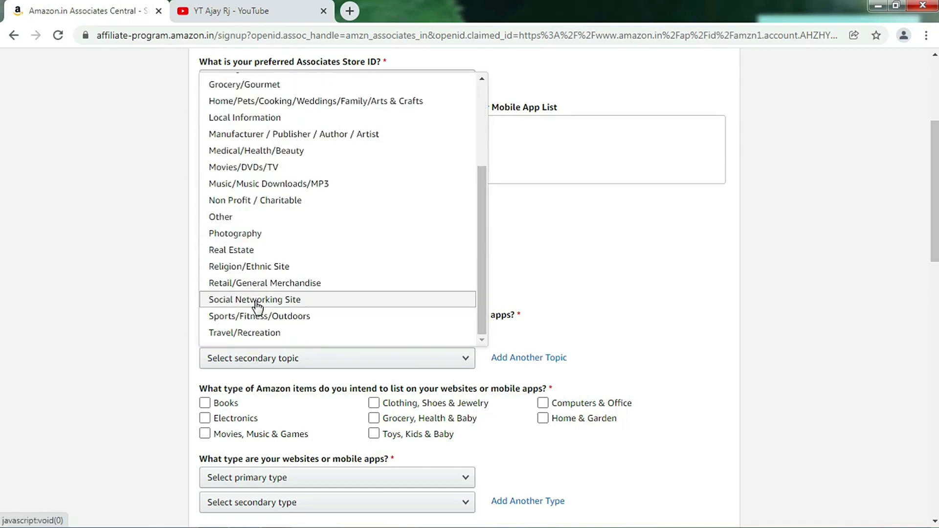
pyautogui.scroll(3, 259, 216)
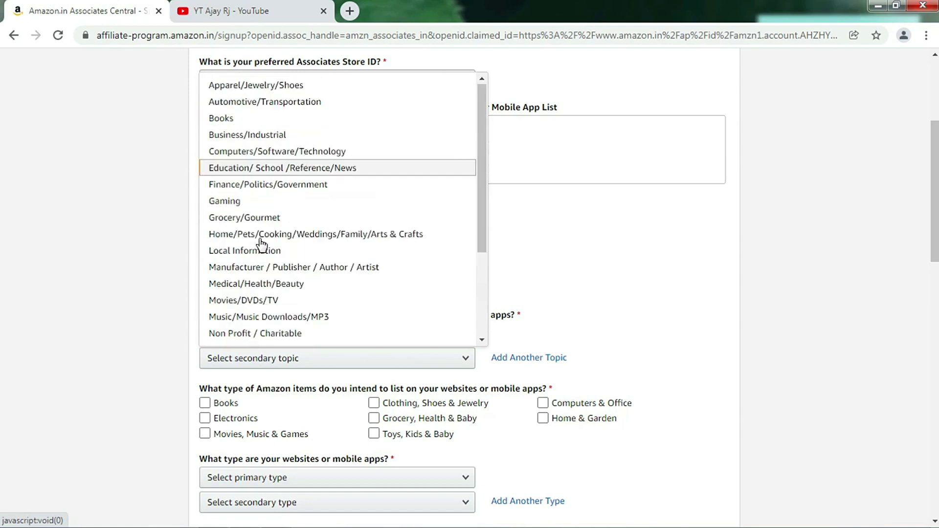
pyautogui.click(246, 168)
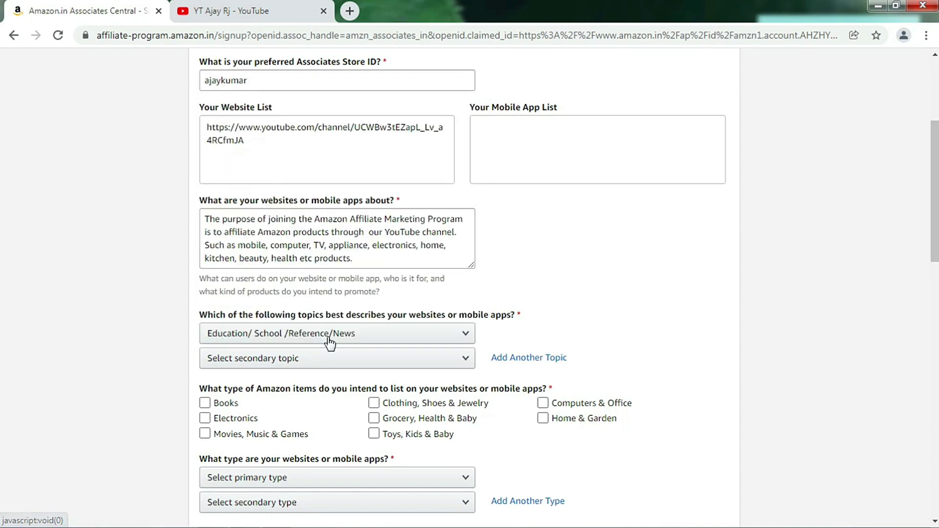
# Set the secondary topic to Social Networking Site.
pyautogui.click(265, 362)
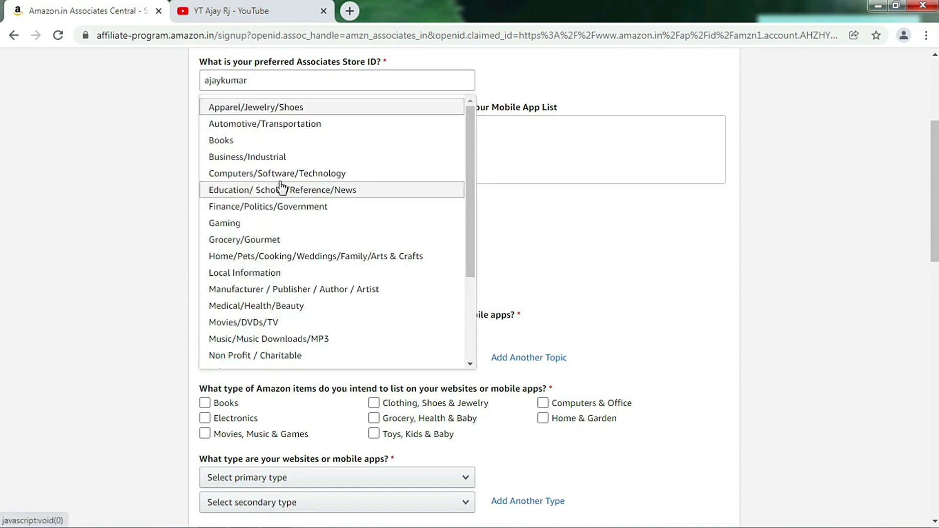
pyautogui.scroll(-3, 310, 315)
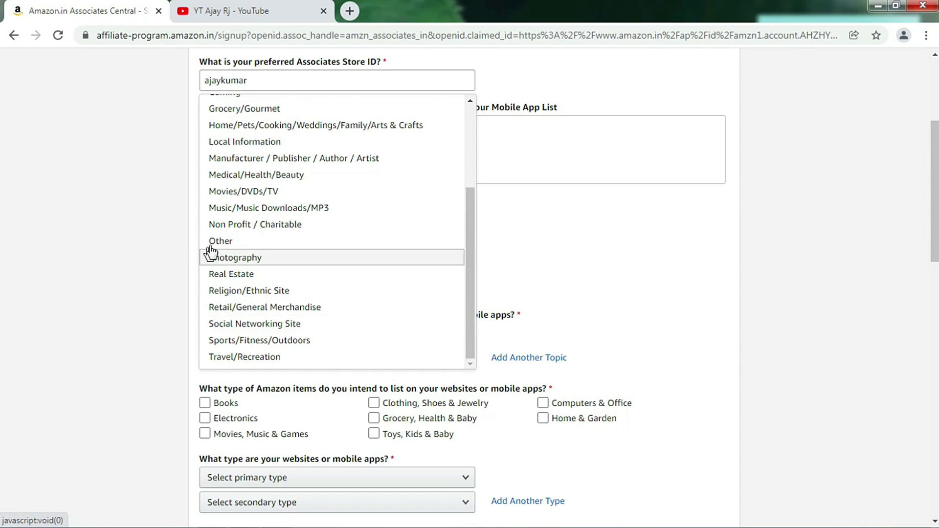
pyautogui.click(253, 324)
pyautogui.scroll(-3, 331, 331)
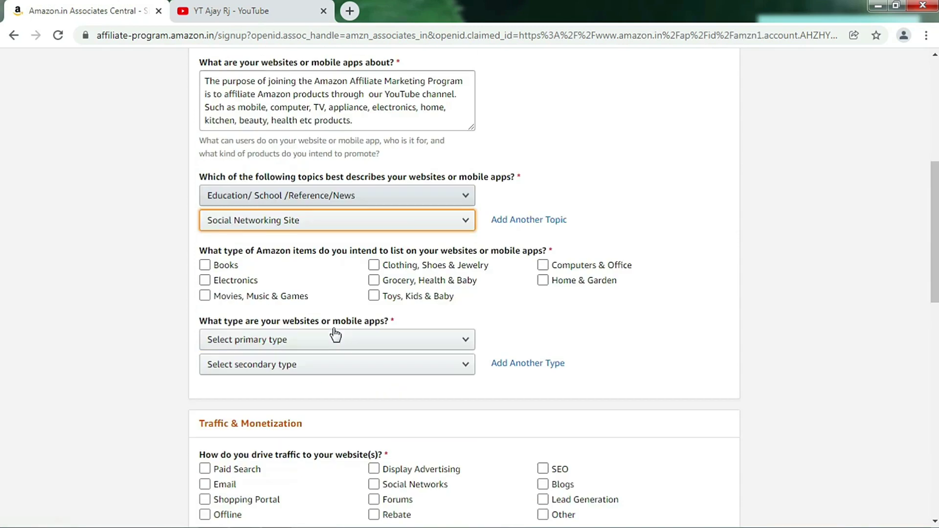
# Tick all eight item categories, from Books and Electronics through Computers & Office and Home & Garden.
pyautogui.click(220, 264)
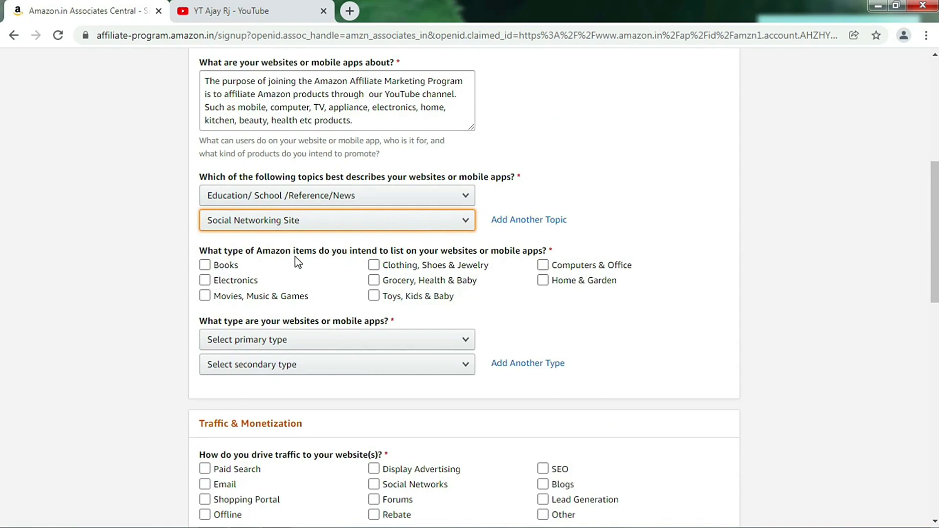
pyautogui.click(373, 265)
pyautogui.click(543, 266)
pyautogui.click(205, 265)
pyautogui.click(205, 281)
pyautogui.click(205, 296)
pyautogui.click(374, 265)
pyautogui.click(374, 280)
pyautogui.click(374, 296)
pyautogui.click(543, 265)
pyautogui.click(545, 281)
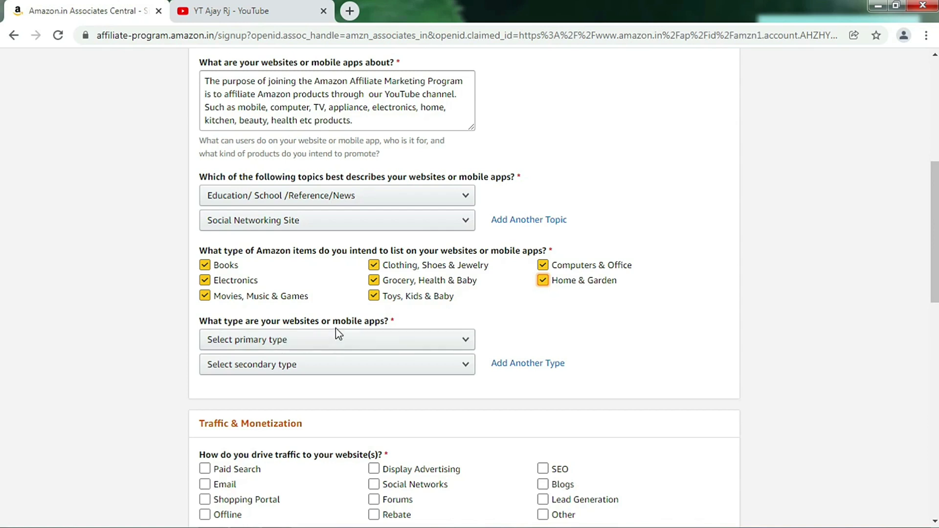
# Set the primary website type to Content Website and the secondary type to Blog.
pyautogui.click(300, 344)
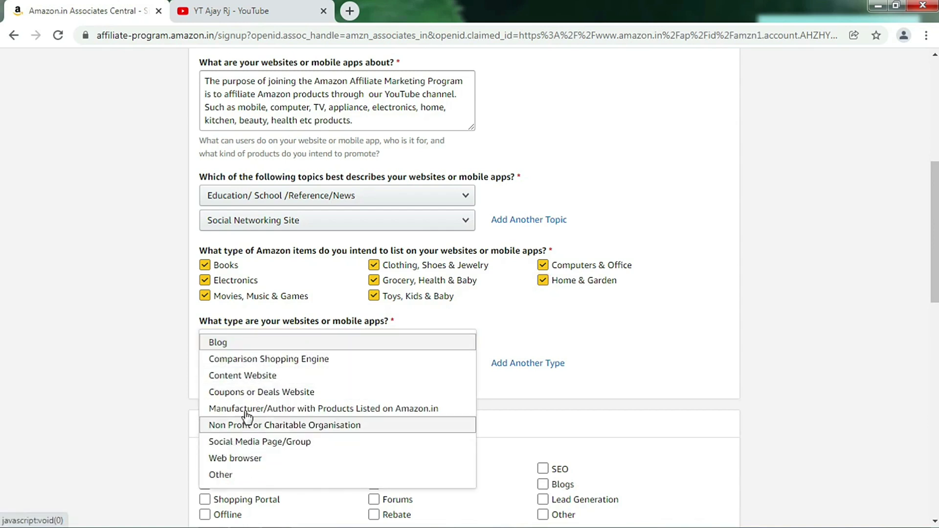
pyautogui.click(246, 378)
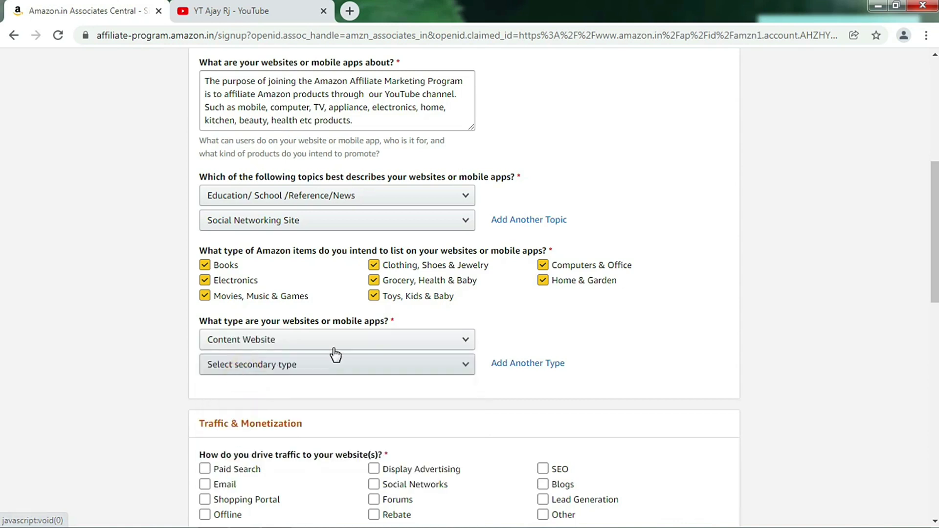
pyautogui.click(252, 366)
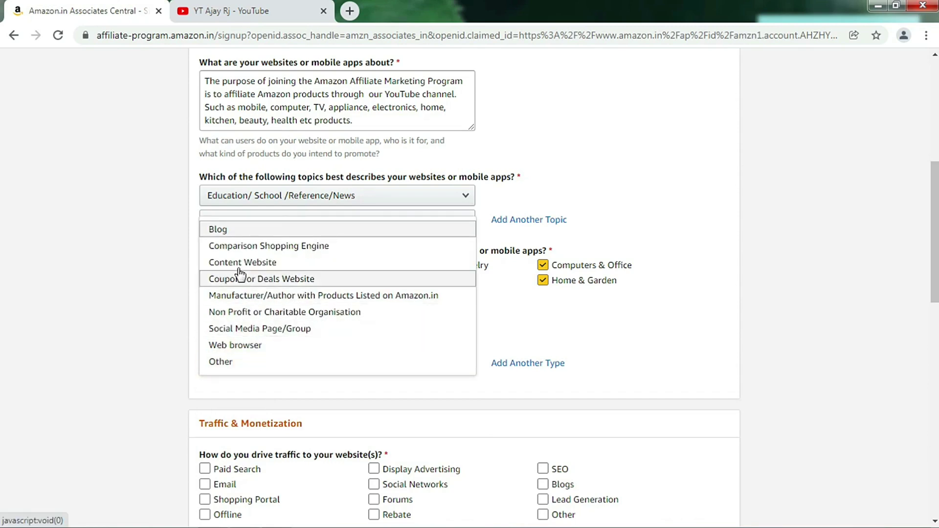
pyautogui.click(234, 229)
pyautogui.scroll(-3, 324, 380)
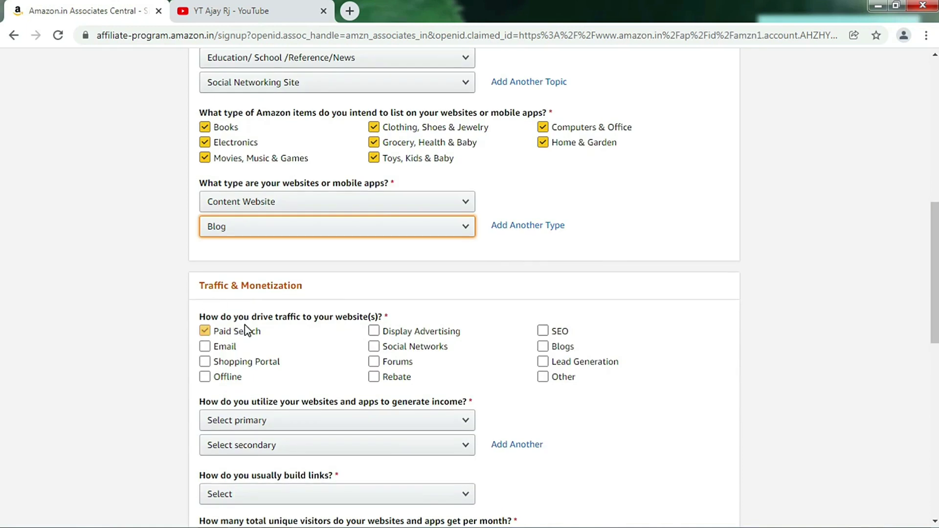
# Tick Display Advertising, SEO, Social Networks, Email, Other and Blogs as traffic sources, leaving Paid Search unticked.
pyautogui.click(249, 331)
pyautogui.click(312, 329)
pyautogui.click(294, 338)
pyautogui.click(420, 331)
pyautogui.click(423, 345)
pyautogui.click(543, 346)
pyautogui.click(543, 332)
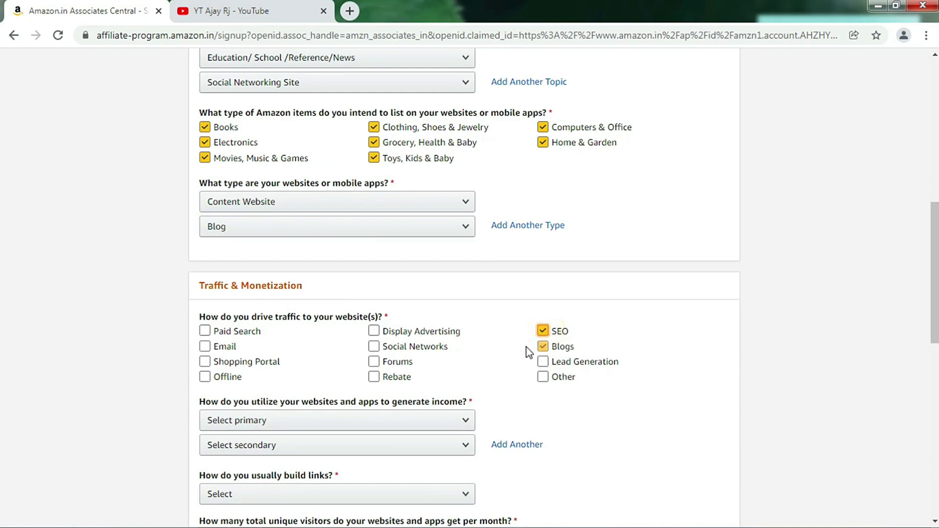
pyautogui.click(384, 345)
pyautogui.click(245, 347)
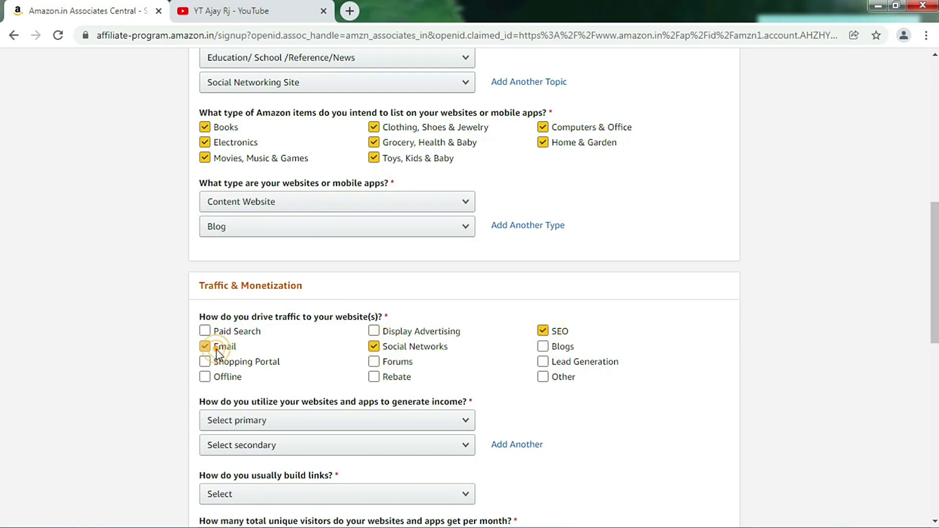
pyautogui.click(545, 377)
pyautogui.click(552, 347)
pyautogui.click(378, 333)
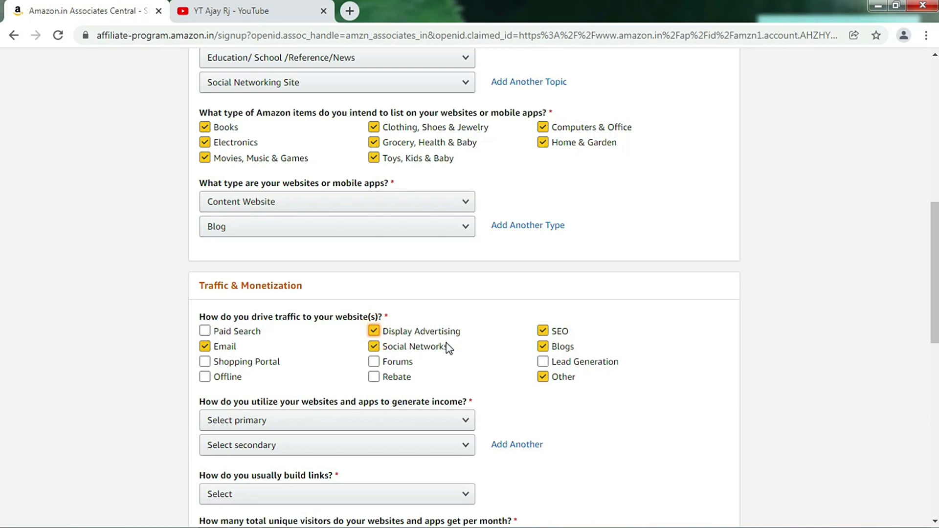
# Set primary income to 'Amazon Associates is the only monetization I use' and secondary to Subscription Service.
pyautogui.scroll(-1, 487, 336)
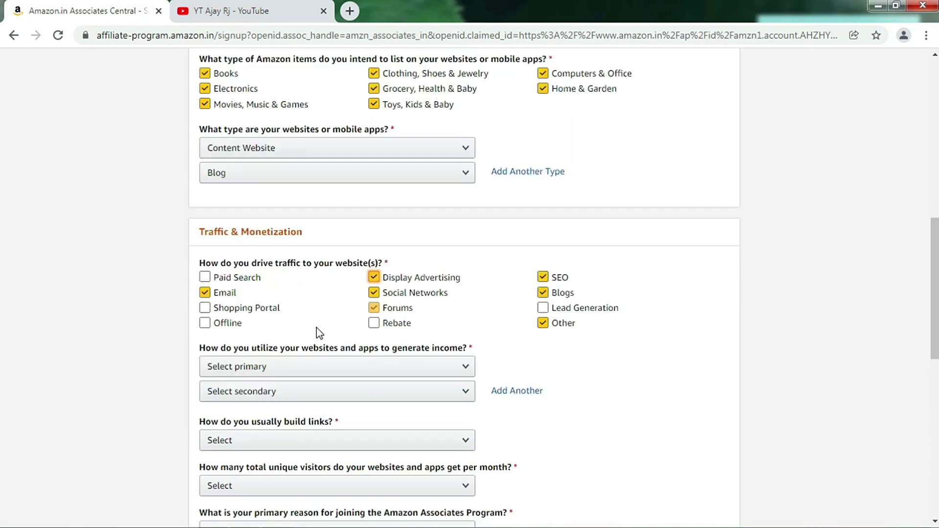
pyautogui.scroll(-1, 167, 319)
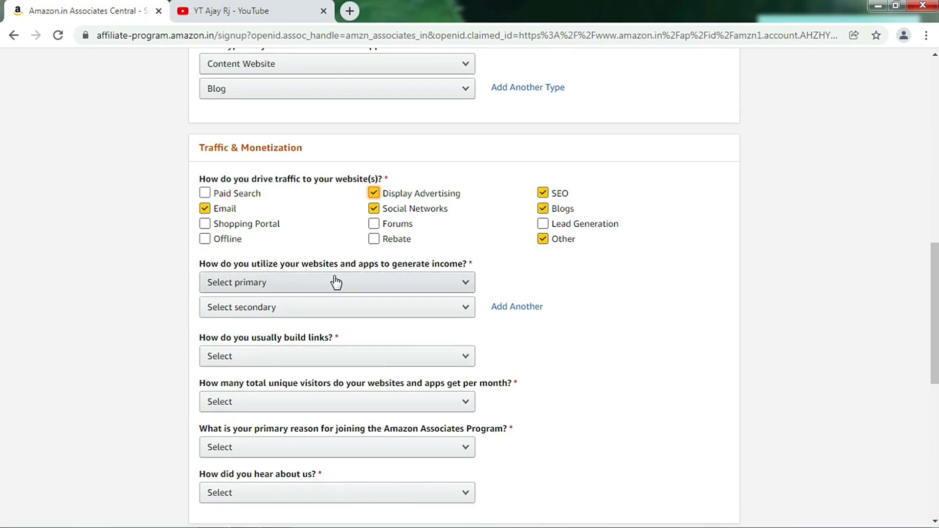
pyautogui.click(356, 288)
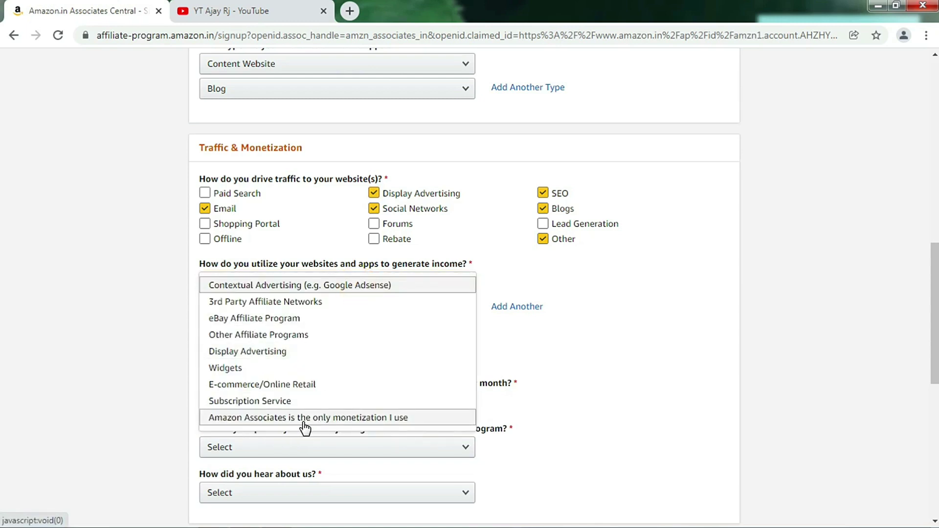
pyautogui.click(342, 417)
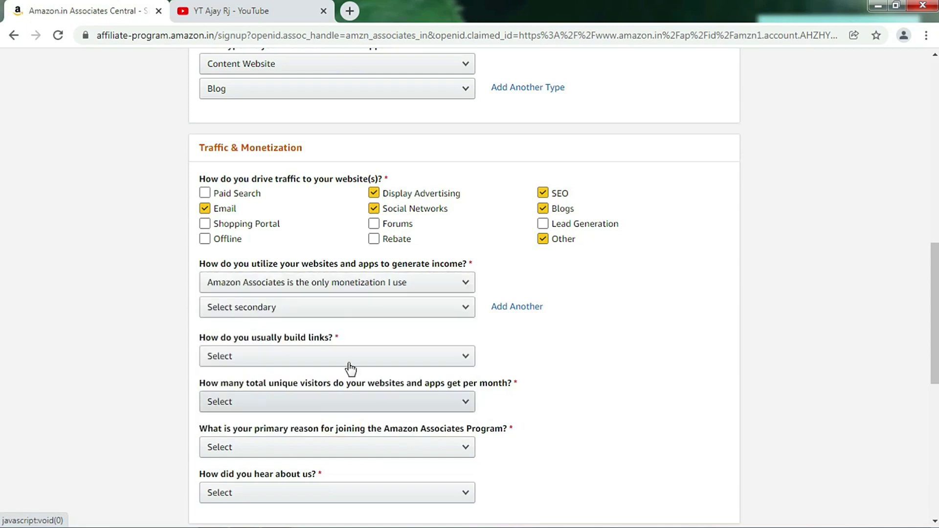
pyautogui.click(325, 313)
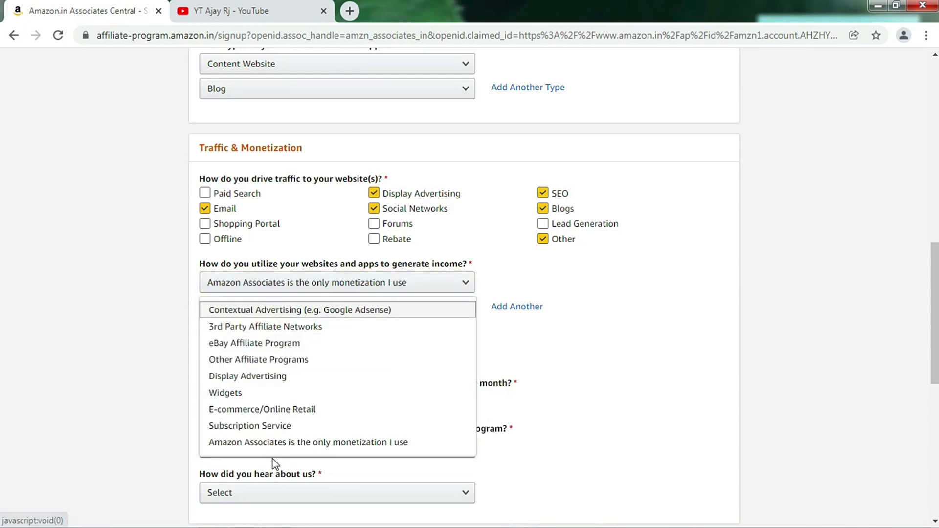
pyautogui.click(258, 430)
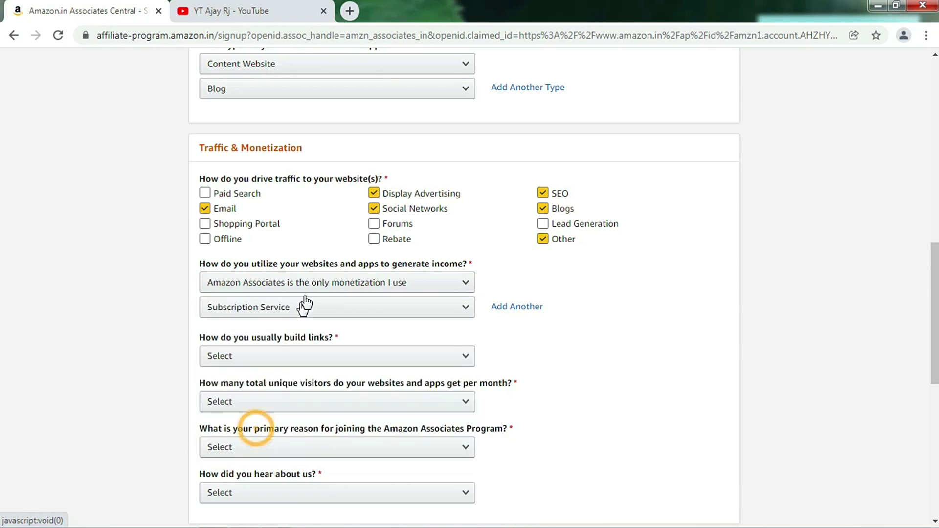
pyautogui.click(287, 288)
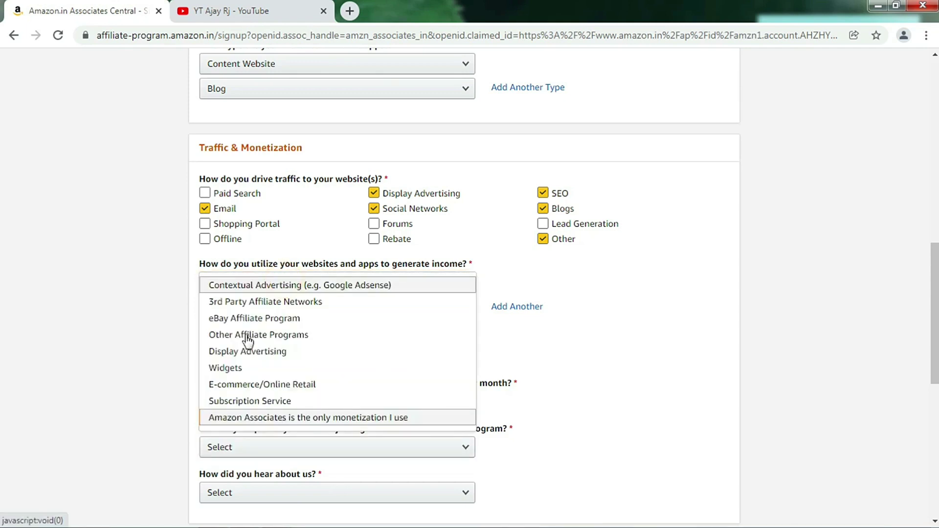
pyautogui.click(522, 272)
pyautogui.click(337, 280)
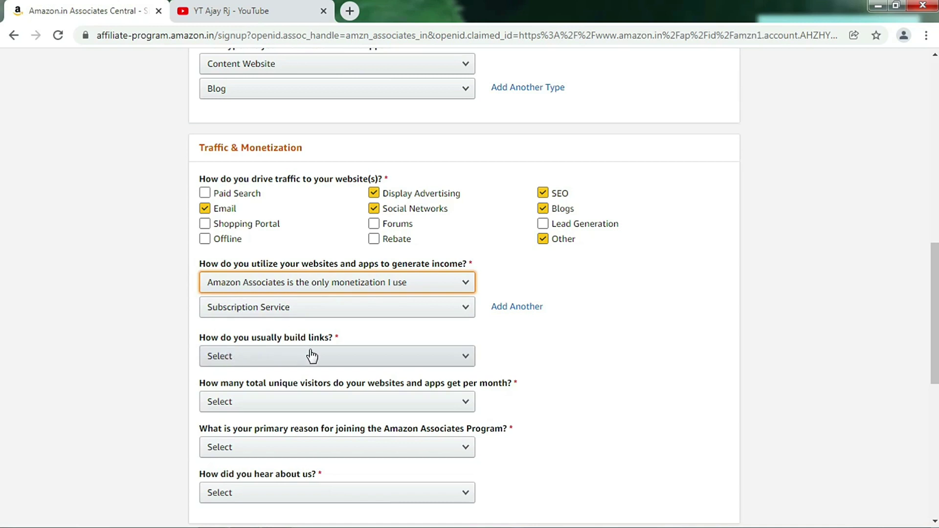
# Choose Manually via text editor for building links and From 501 to 5,000 monthly visitors.
pyautogui.click(286, 359)
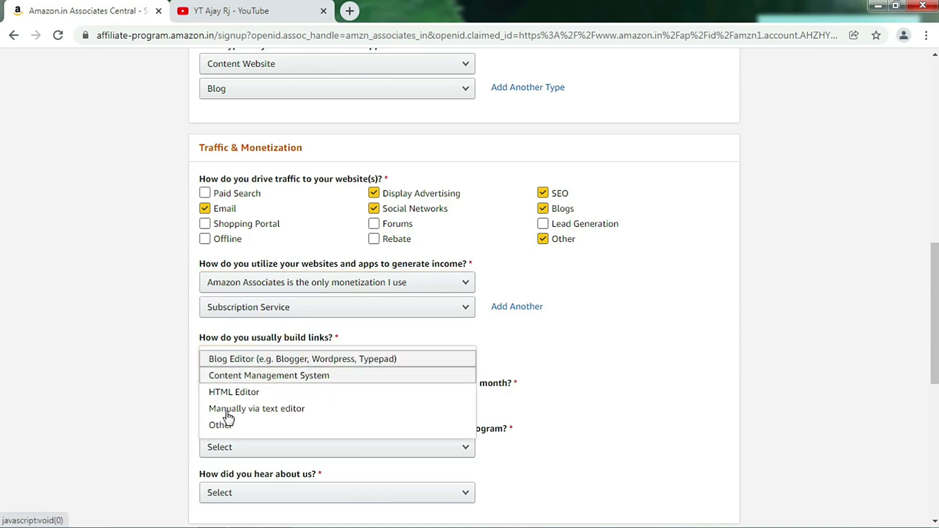
pyautogui.click(255, 415)
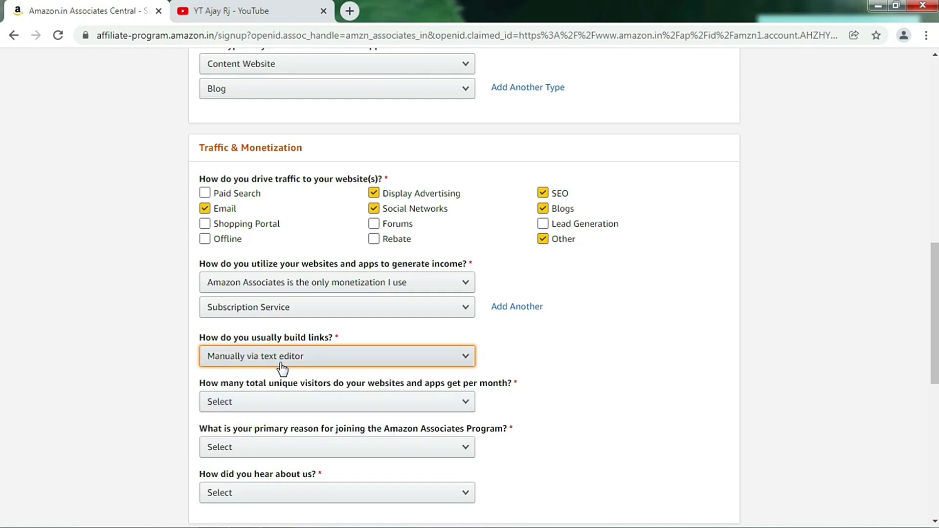
pyautogui.scroll(-1, 267, 411)
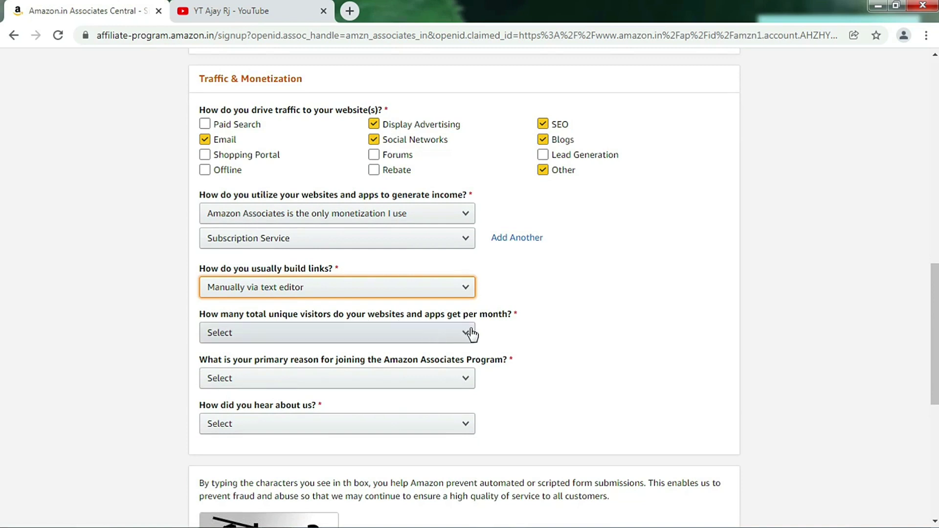
pyautogui.click(425, 332)
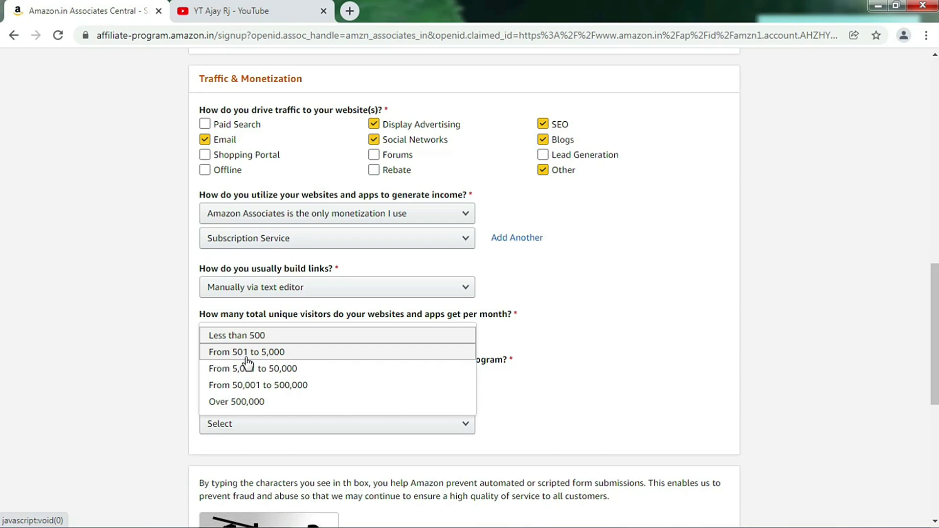
pyautogui.click(260, 353)
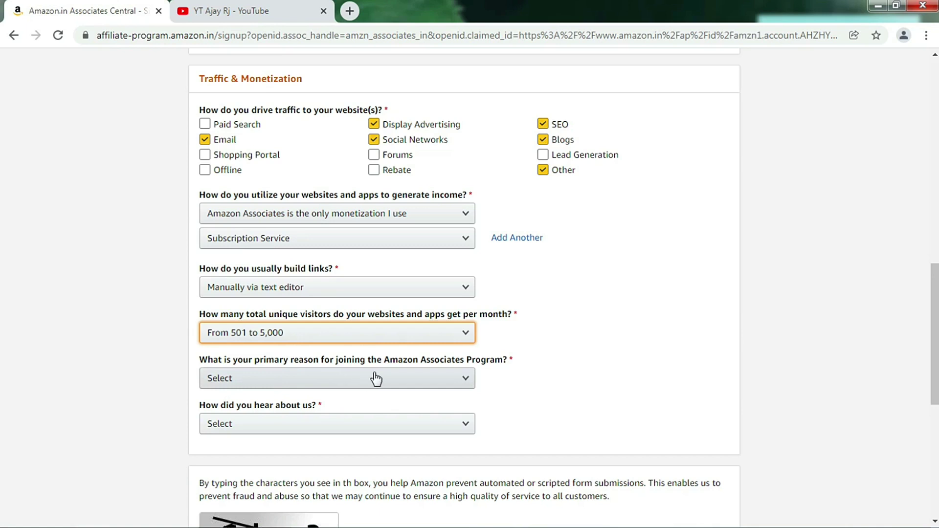
# Pick 'To monetize my site' as the joining reason and Online Search as how you heard.
pyautogui.click(300, 389)
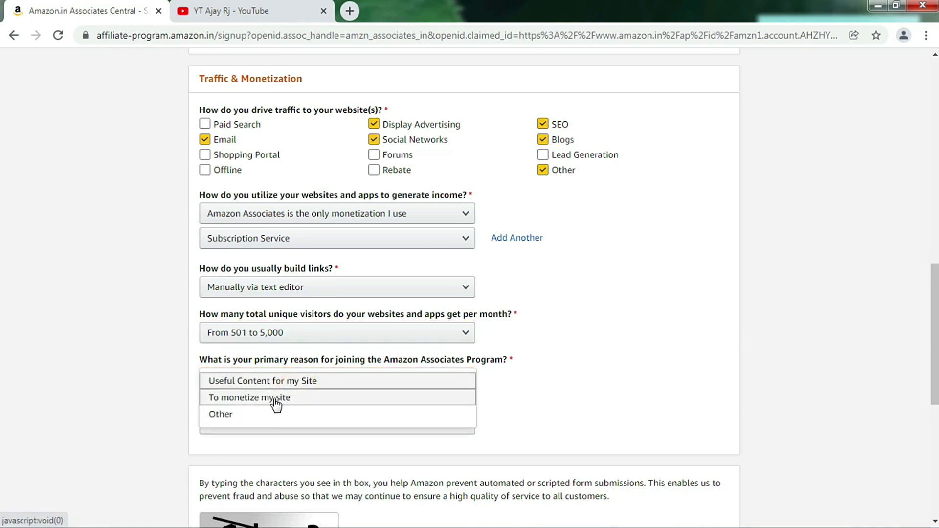
pyautogui.click(282, 400)
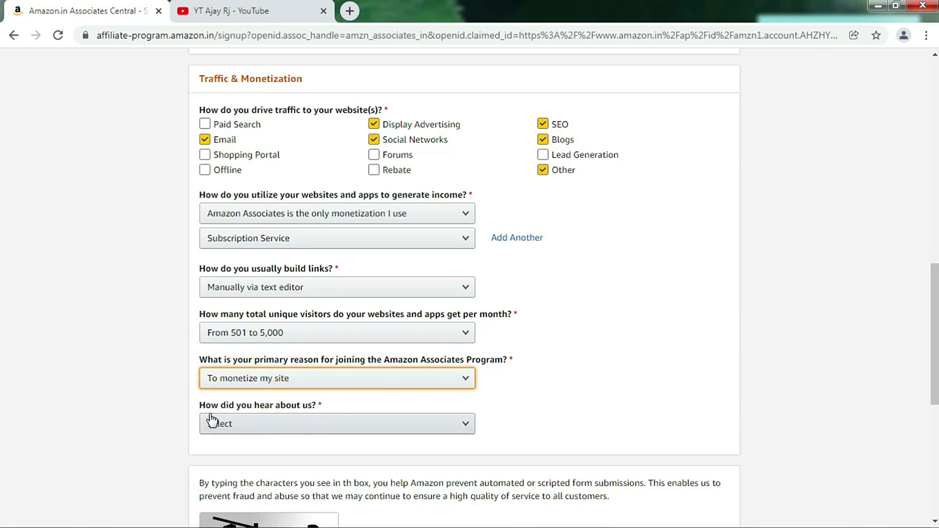
pyautogui.click(248, 427)
pyautogui.scroll(-1, 242, 399)
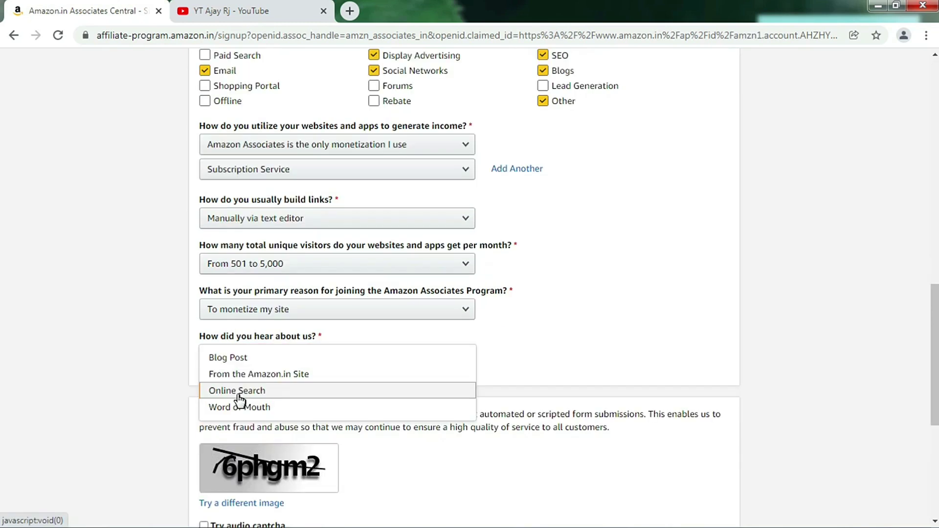
pyautogui.click(241, 391)
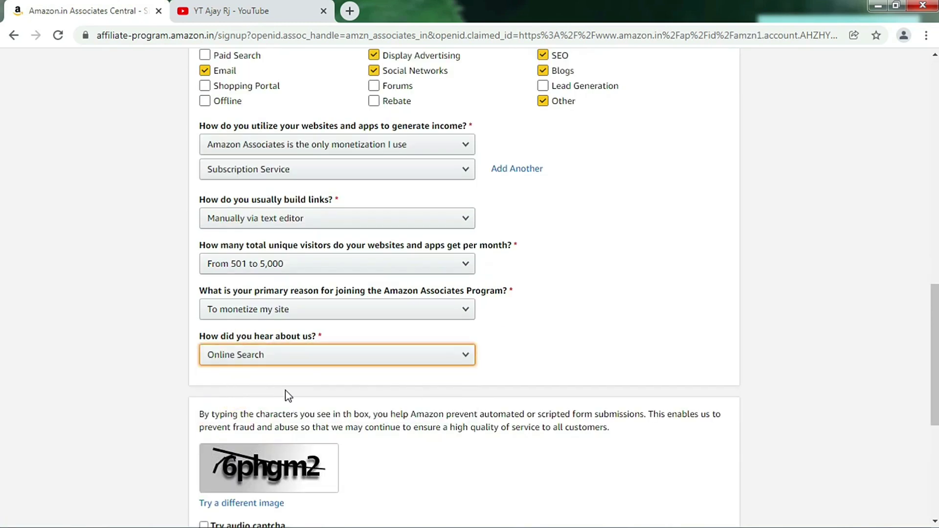
pyautogui.scroll(-1, 305, 376)
# Enter the captcha characters shown at the bottom of the Profile form.
pyautogui.scroll(5, 308, 376)
pyautogui.scroll(11, 307, 376)
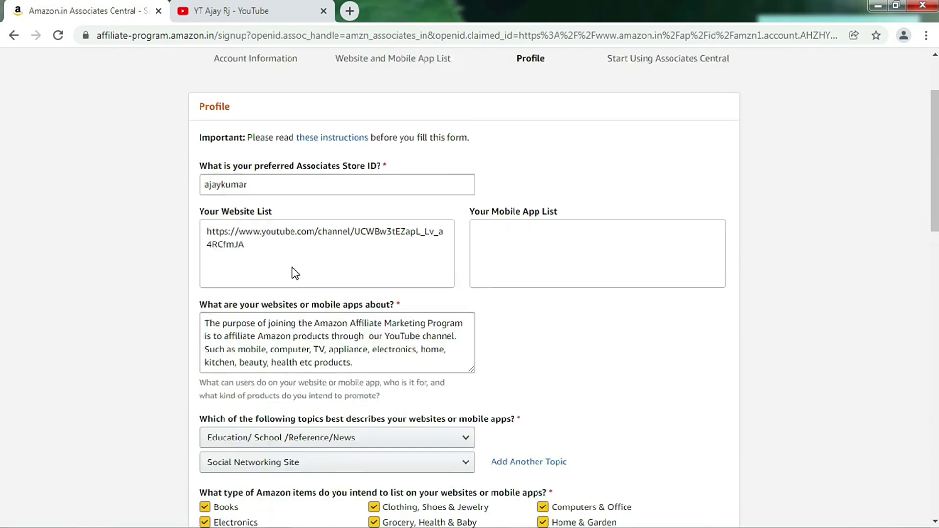
pyautogui.scroll(-3, 334, 356)
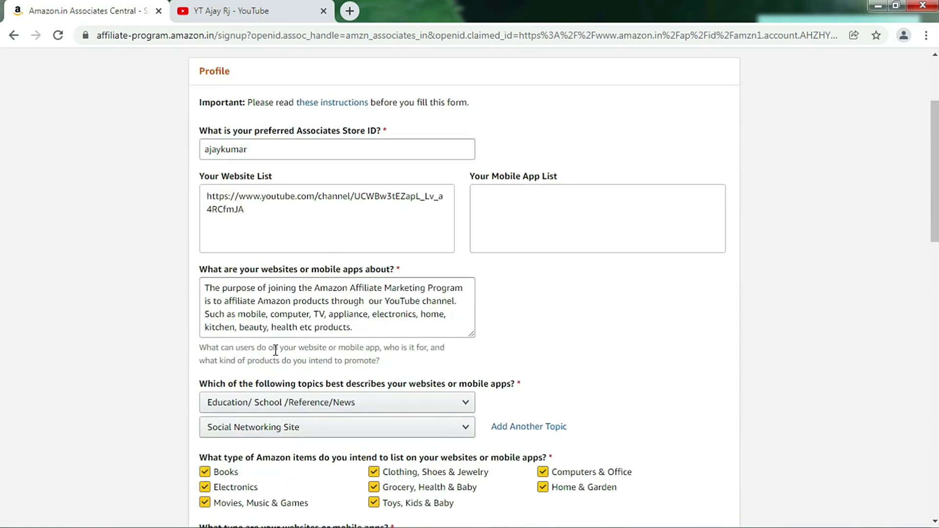
pyautogui.scroll(-3, 249, 352)
pyautogui.scroll(-1, 383, 362)
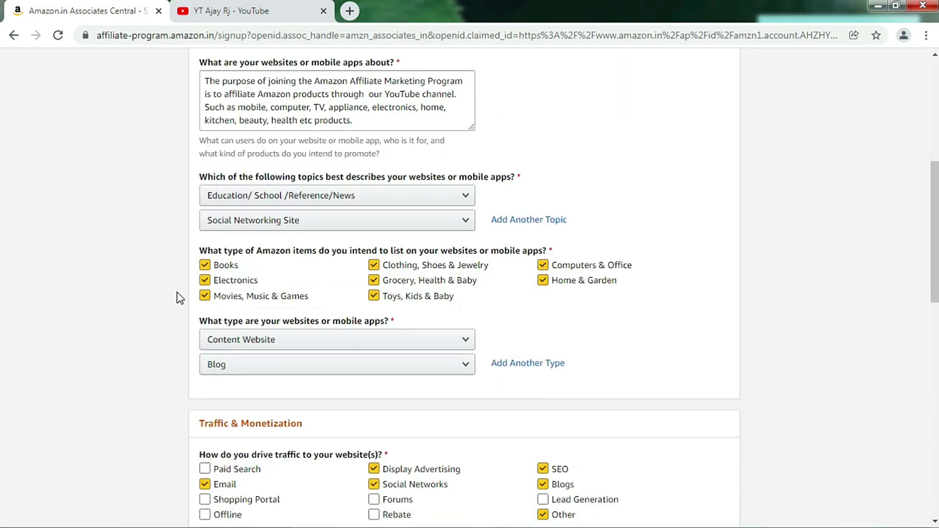
pyautogui.scroll(-3, 325, 382)
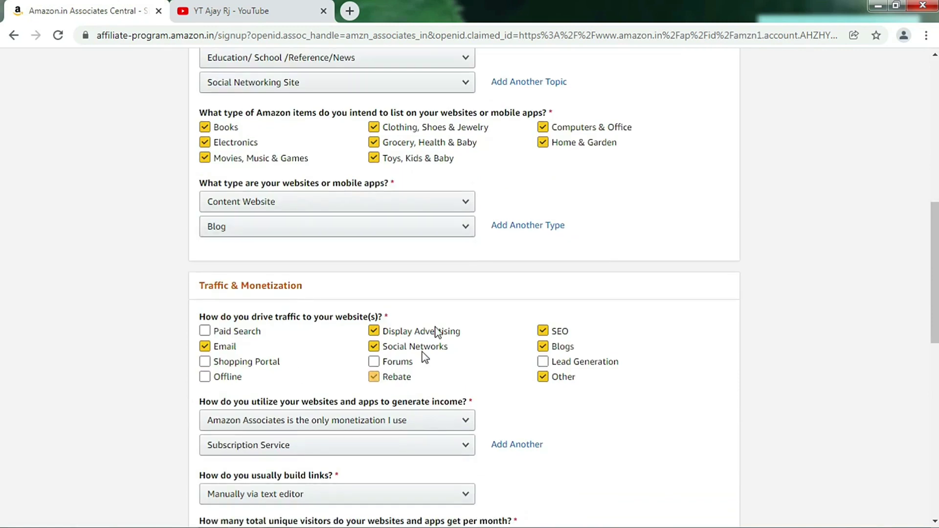
pyautogui.scroll(-1, 360, 345)
pyautogui.scroll(-3, 360, 345)
pyautogui.scroll(-5, 329, 388)
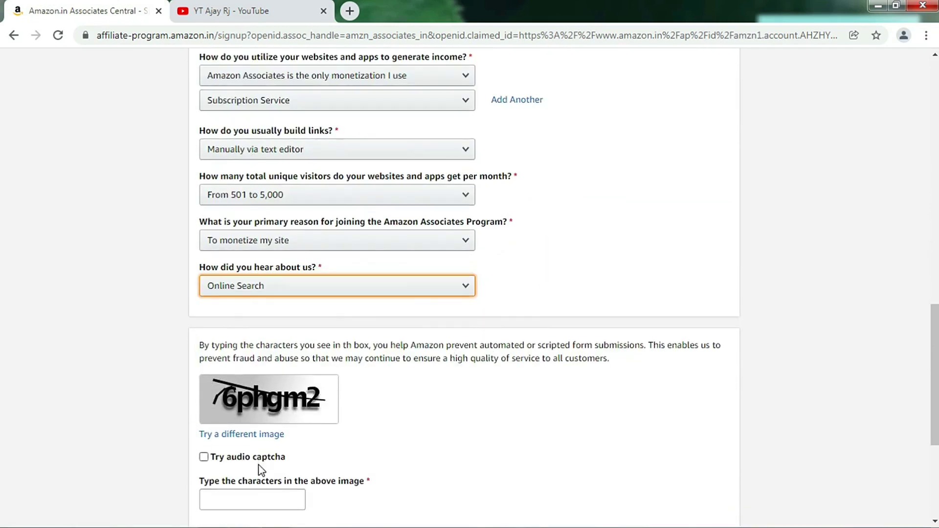
pyautogui.scroll(-2, 260, 470)
pyautogui.click(235, 429)
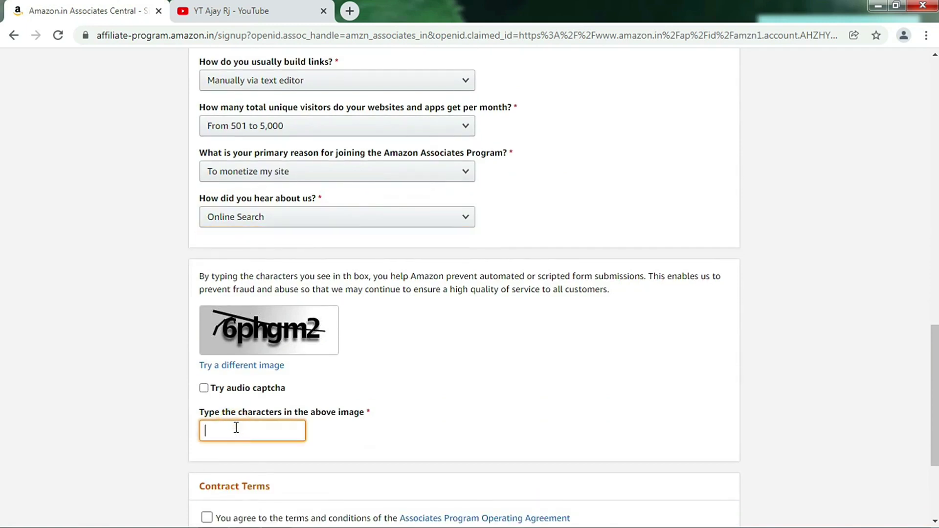
pyautogui.write('6phgm2')
# Accept the Associates Program Operating Agreement and submit the application with Finish.
pyautogui.scroll(-4, 240, 426)
pyautogui.click(206, 380)
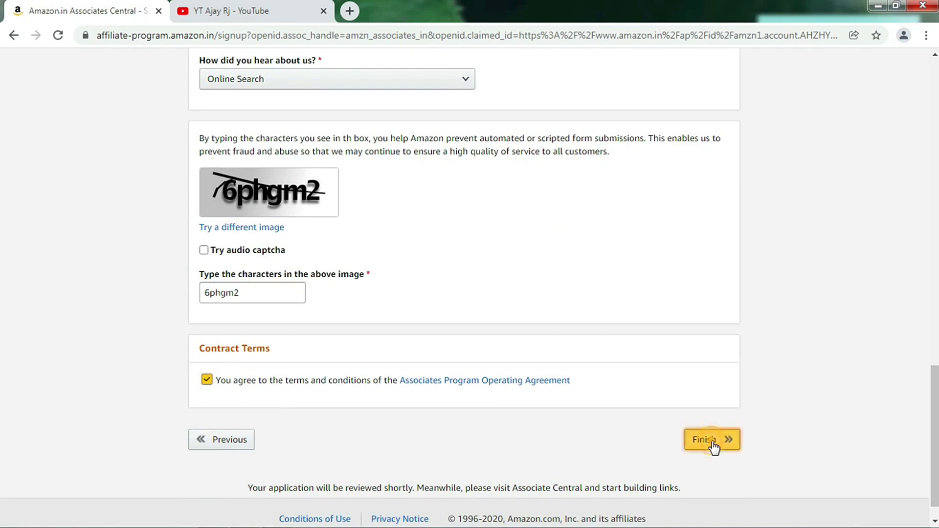
pyautogui.click(712, 442)
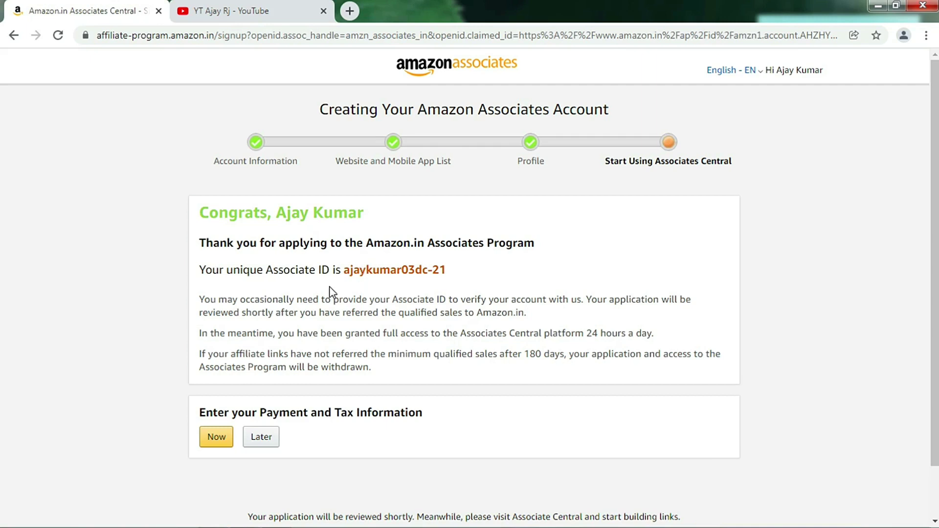
# Highlight the newly issued Associate ID on the Start Using Associates Central page, then clear the selection.
pyautogui.scroll(-2, 280, 394)
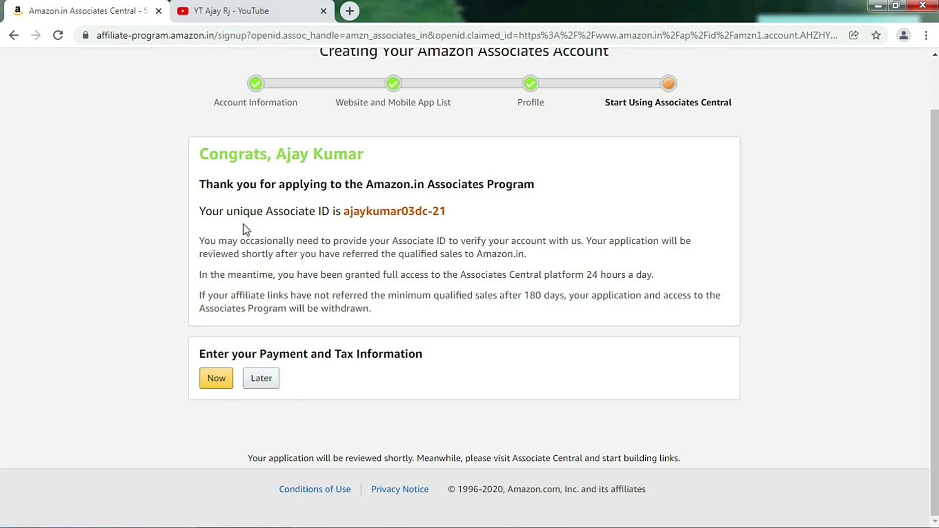
pyautogui.moveTo(203, 211); pyautogui.dragTo(347, 216)
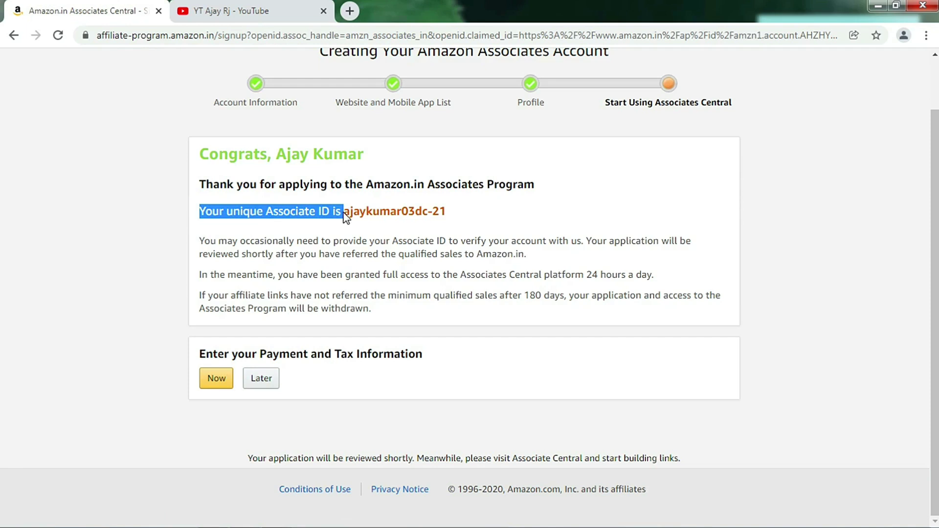
pyautogui.moveTo(350, 214); pyautogui.dragTo(403, 215)
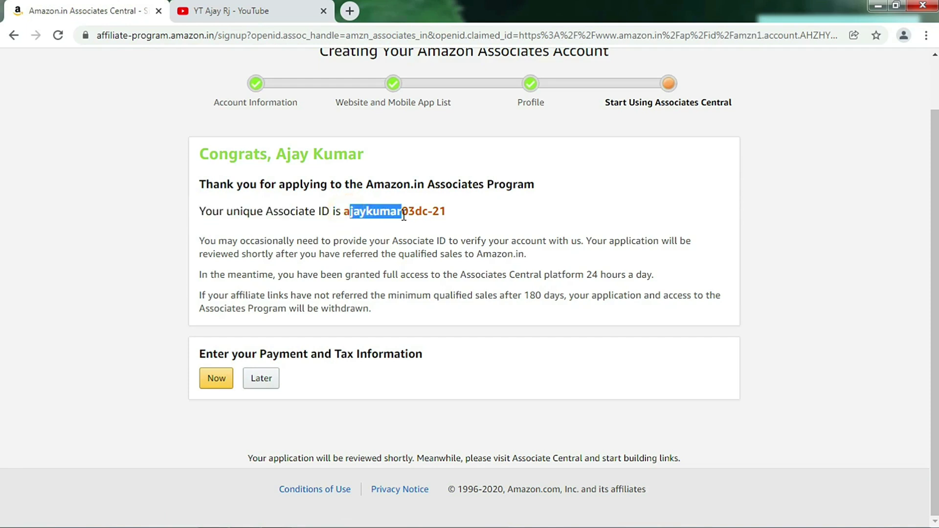
pyautogui.doubleClick(429, 213)
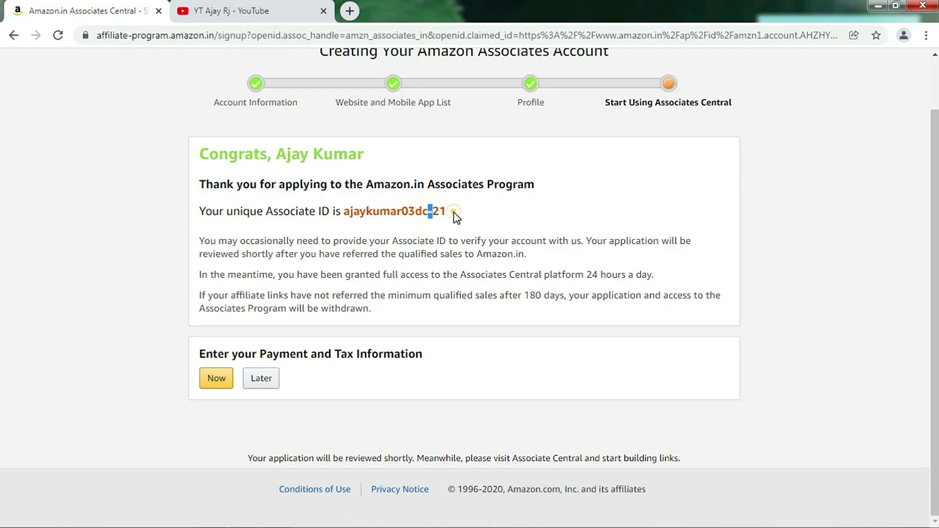
pyautogui.moveTo(446, 212); pyautogui.dragTo(349, 210)
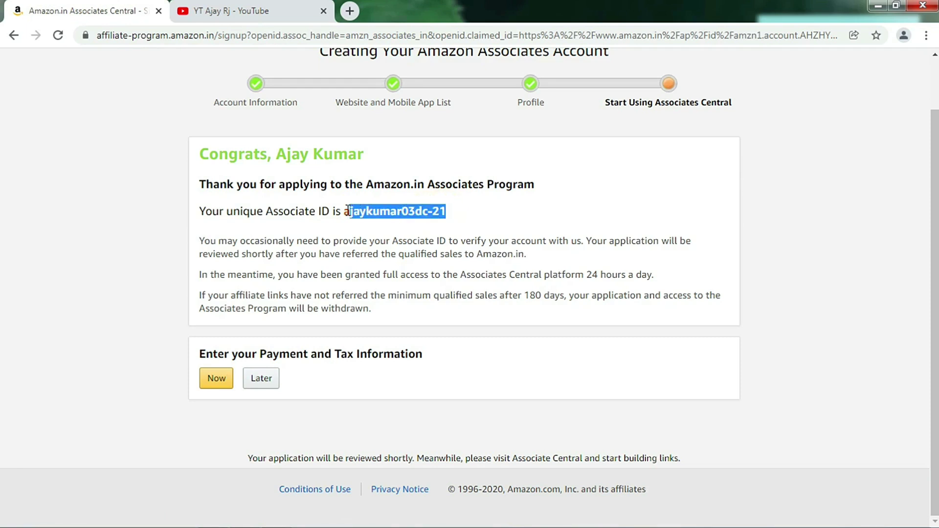
pyautogui.click(369, 213)
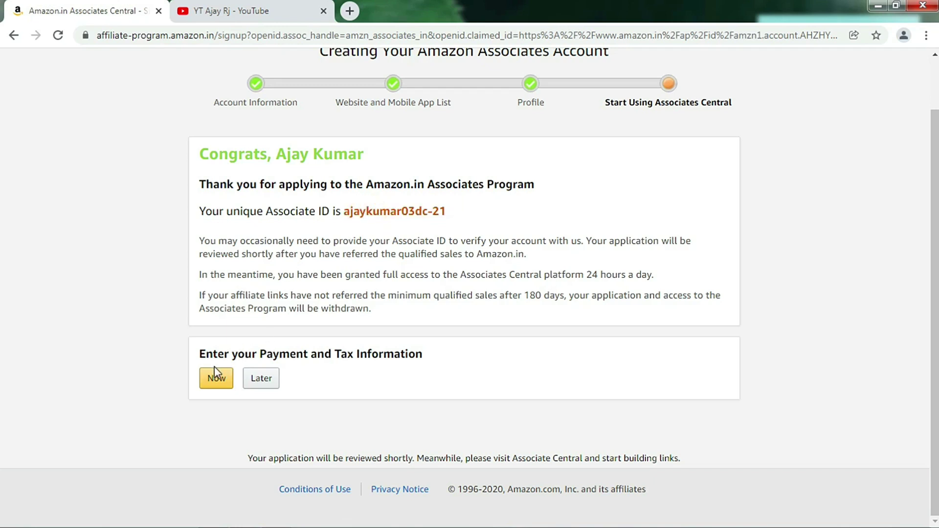
# Choose to enter payment details now and sign in again with the account password.
pyautogui.click(215, 385)
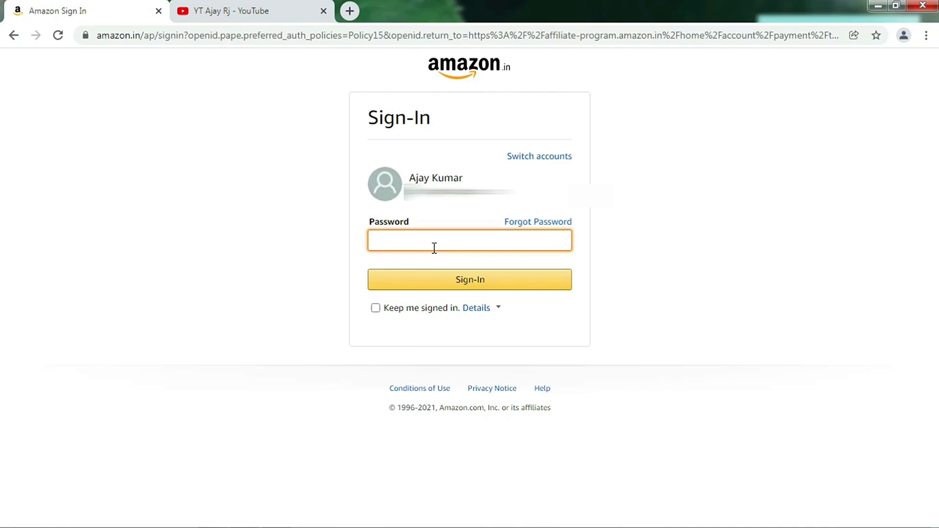
pyautogui.hotkey('ctrl', 'v')
pyautogui.click(460, 283)
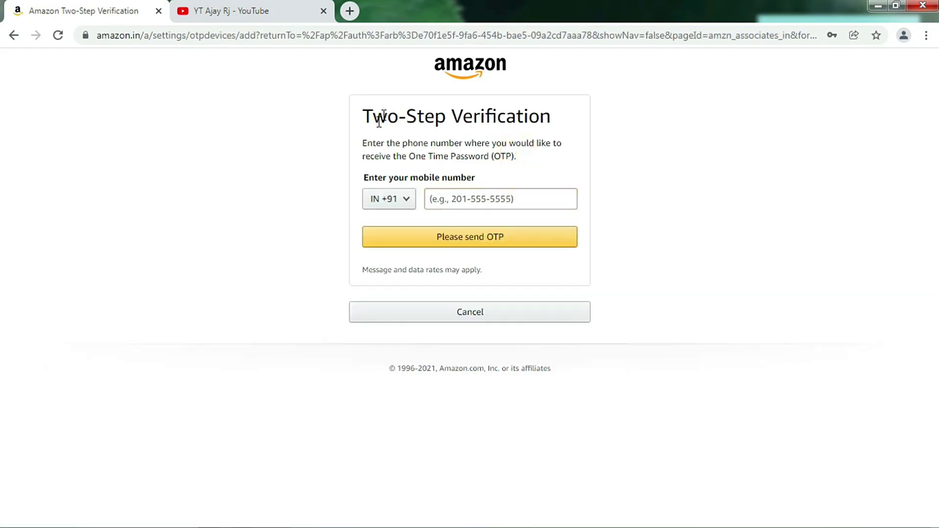
# Complete two-step verification with a one-time code sent to the account's mobile number.
pyautogui.click(478, 198)
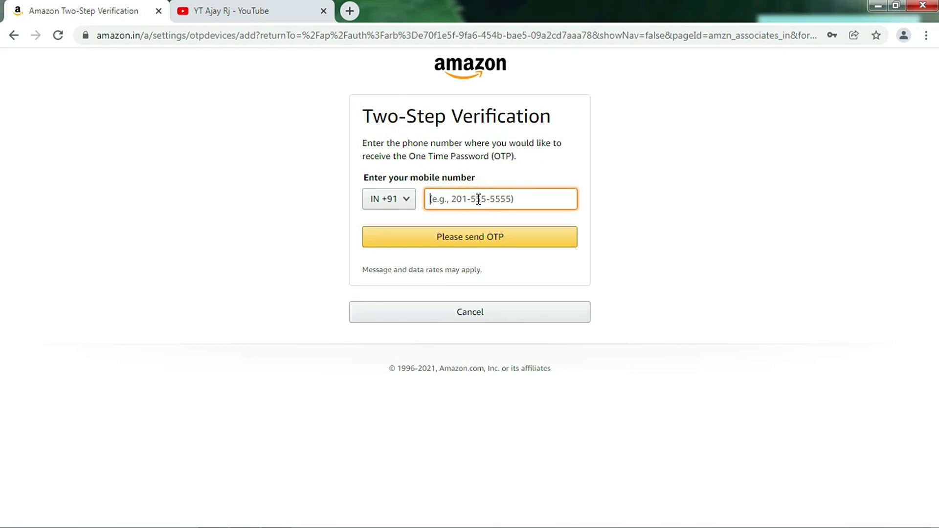
pyautogui.hotkey('ctrl', 'v')
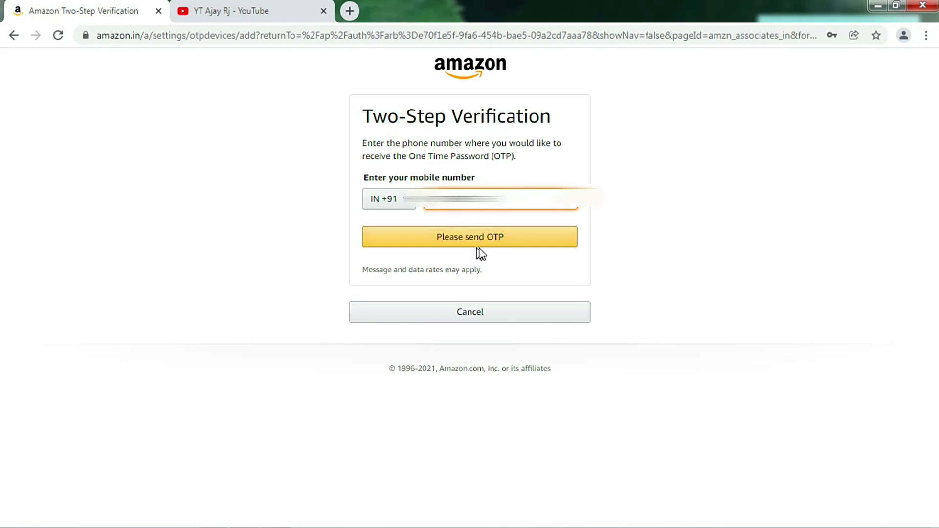
pyautogui.click(476, 238)
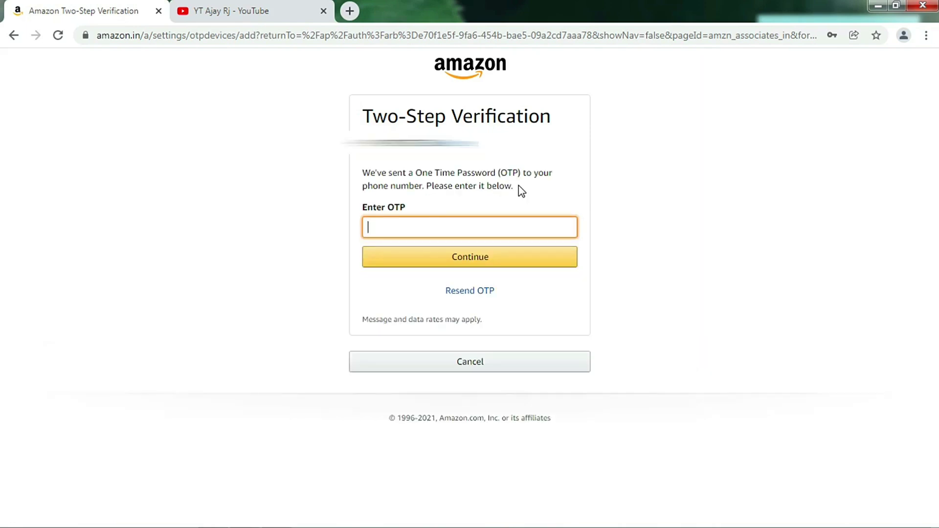
pyautogui.hotkey('ctrl', 'v')
pyautogui.click(492, 261)
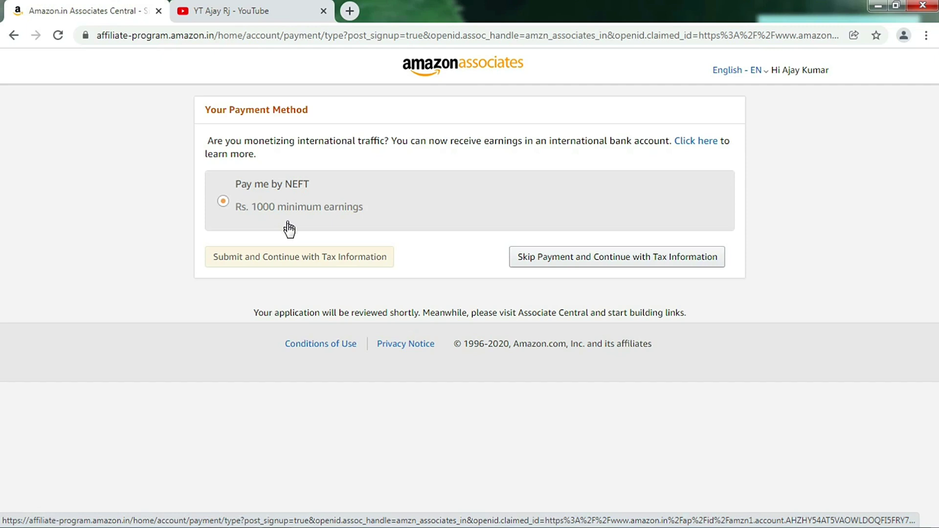
# Select Pay me by NEFT to reveal the bank fields, preset to India and Indian Rupees.
pyautogui.click(224, 203)
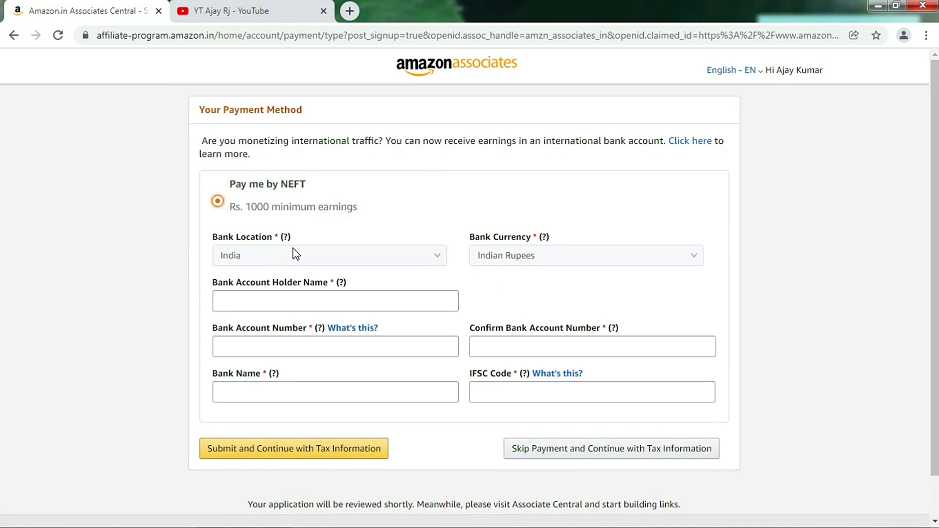
pyautogui.scroll(-2, 445, 250)
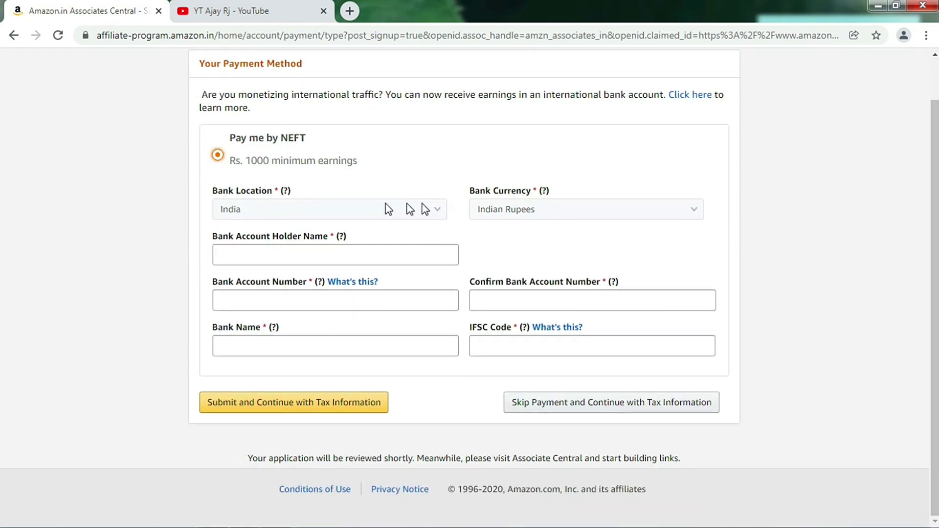